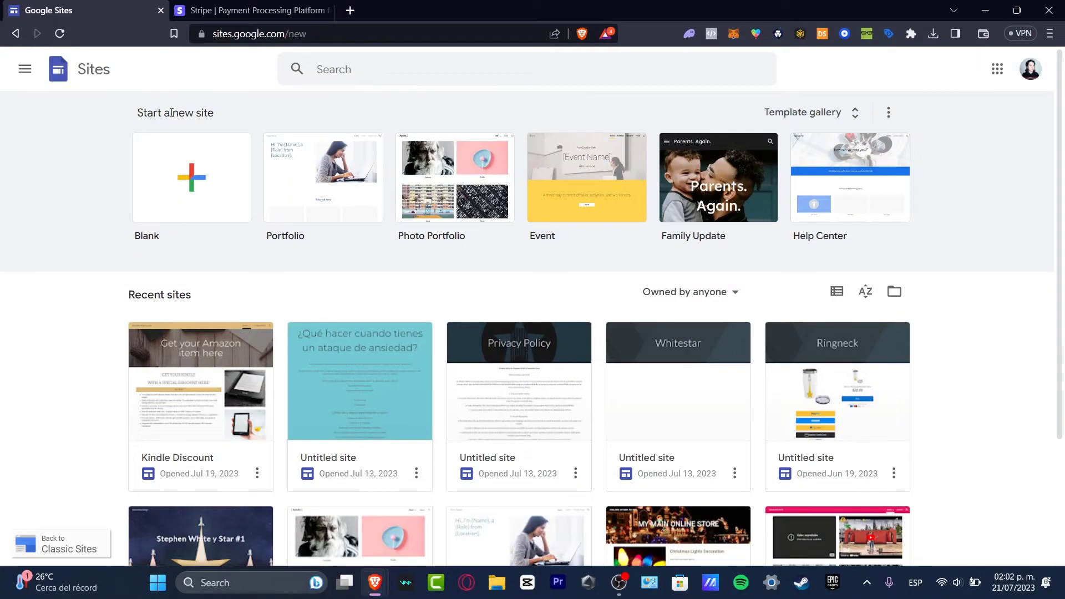
# - Create a new untitled site from the Blank template on the Google Sites home page
pyautogui.click(216, 197)
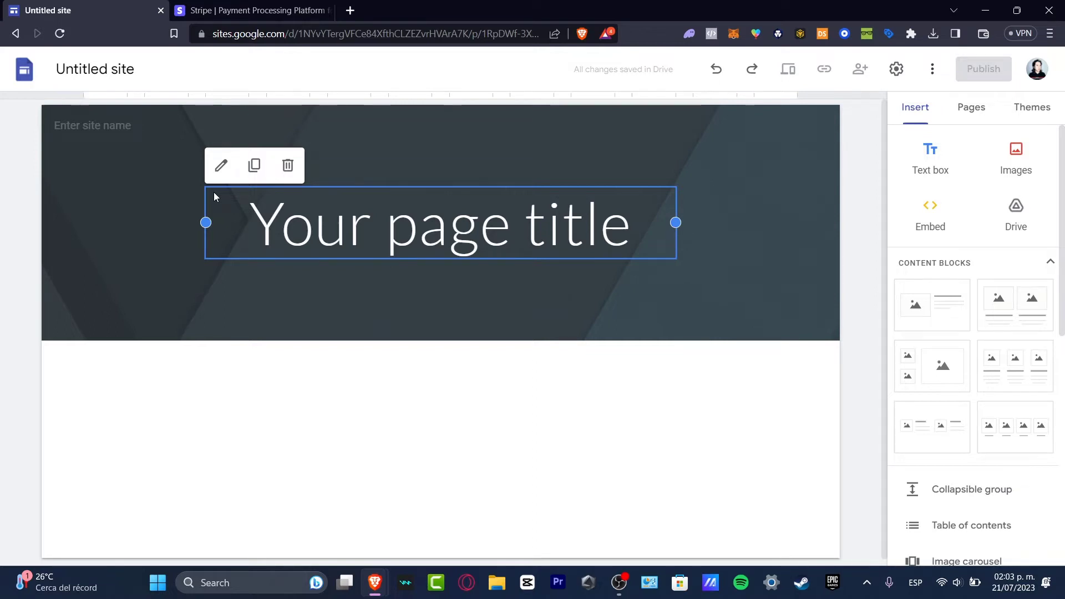
# - Open the Ringneck site and scroll through its page
pyautogui.click(15, 33)
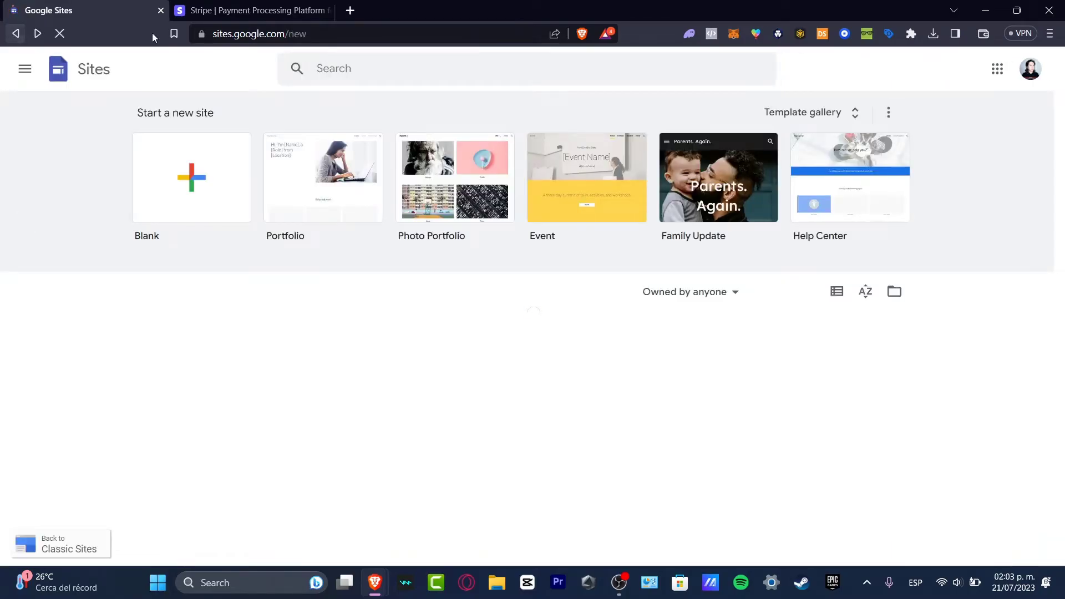
pyautogui.scroll(-3, 645, 309)
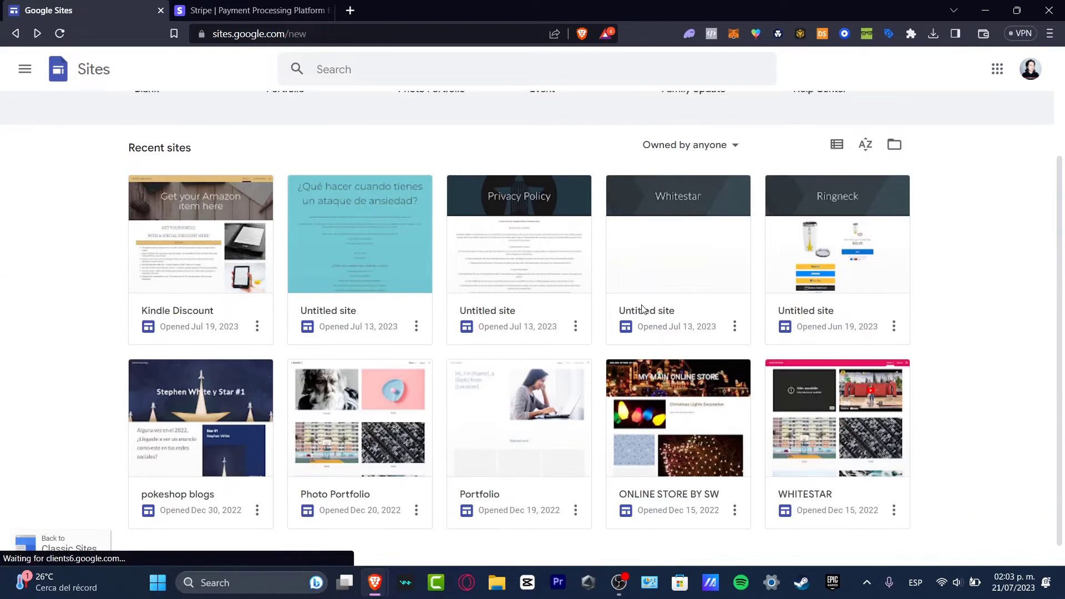
pyautogui.click(894, 301)
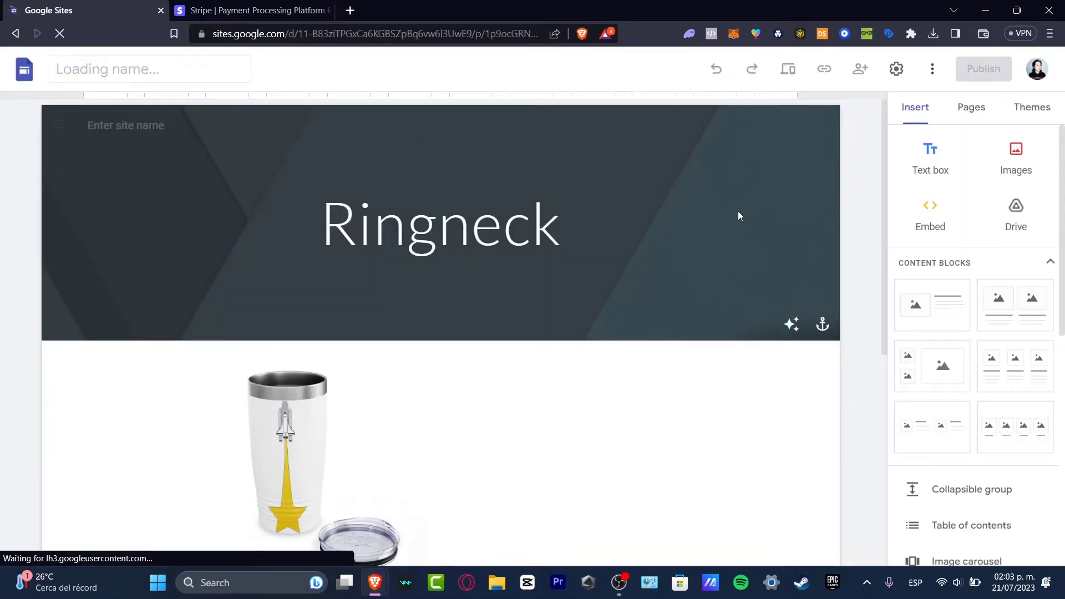
pyautogui.click(613, 244)
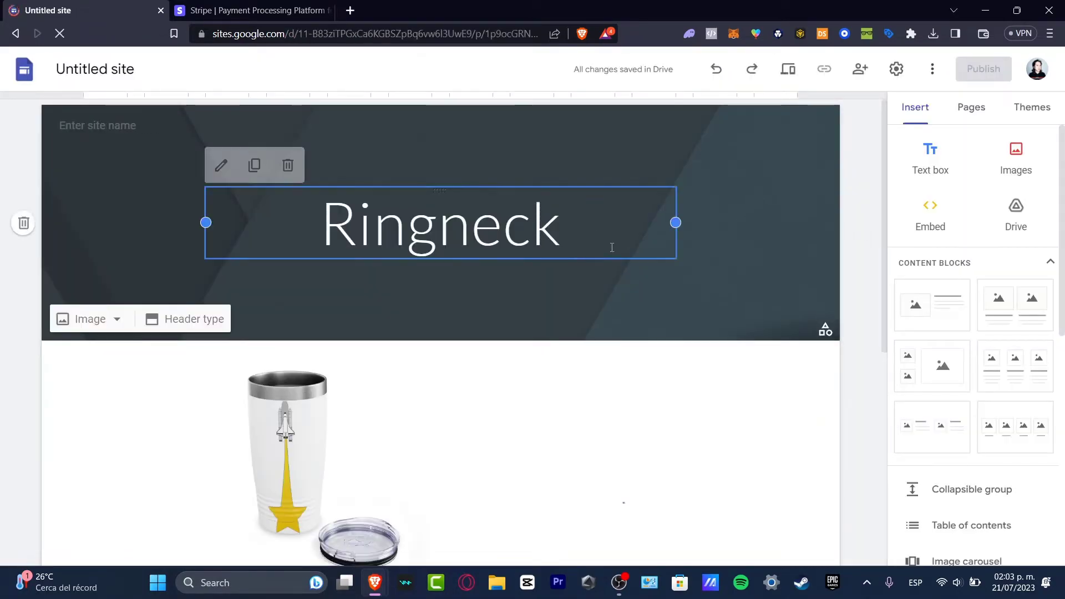
pyautogui.scroll(-4, 684, 339)
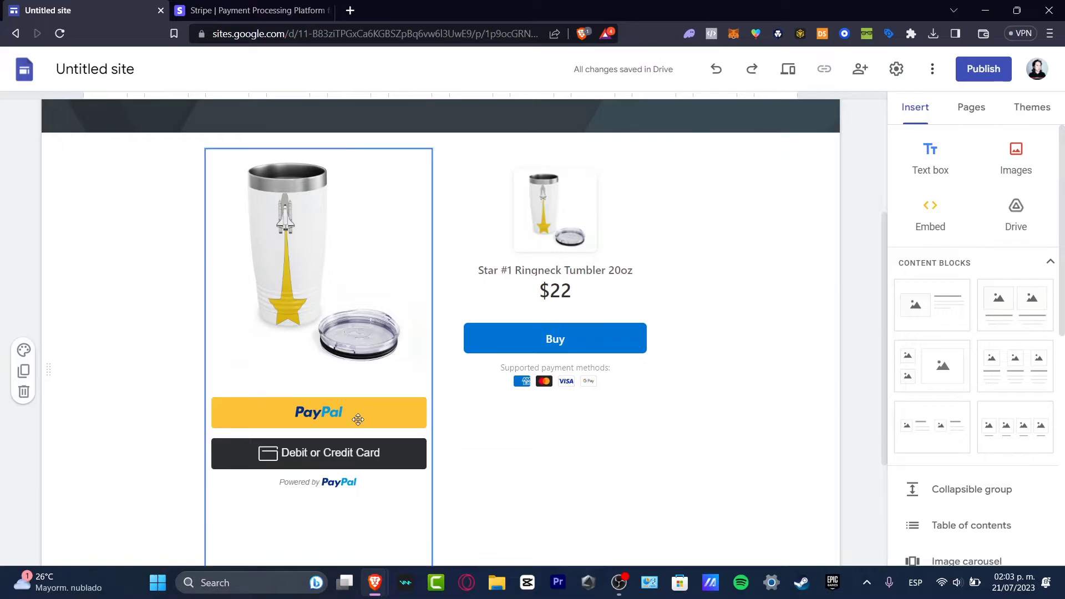
pyautogui.scroll(-1, 547, 479)
pyautogui.scroll(-3, 528, 454)
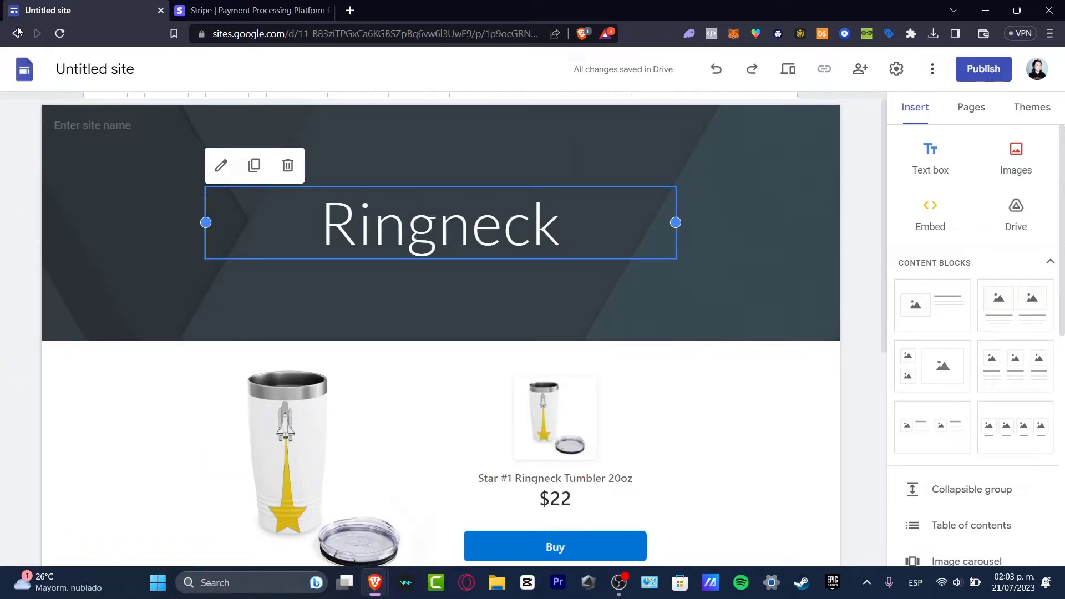
# - Go back past the Kindle Discount site to the Google Sites home page
pyautogui.hotkey('alt', 'Left')
pyautogui.scroll(-5, 850, 388)
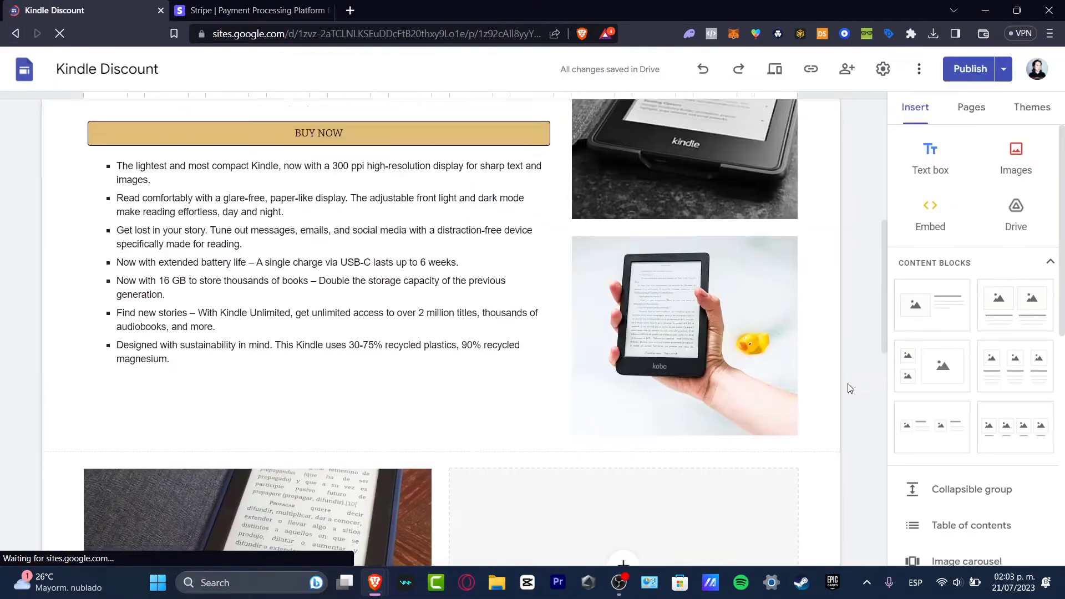
pyautogui.scroll(-4, 850, 389)
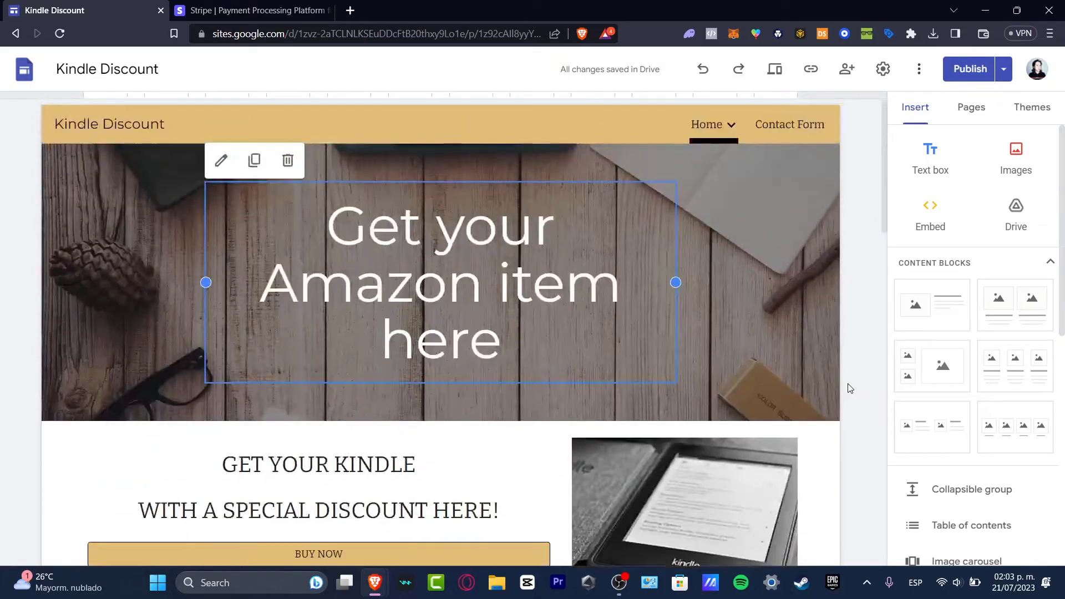
pyautogui.click(15, 33)
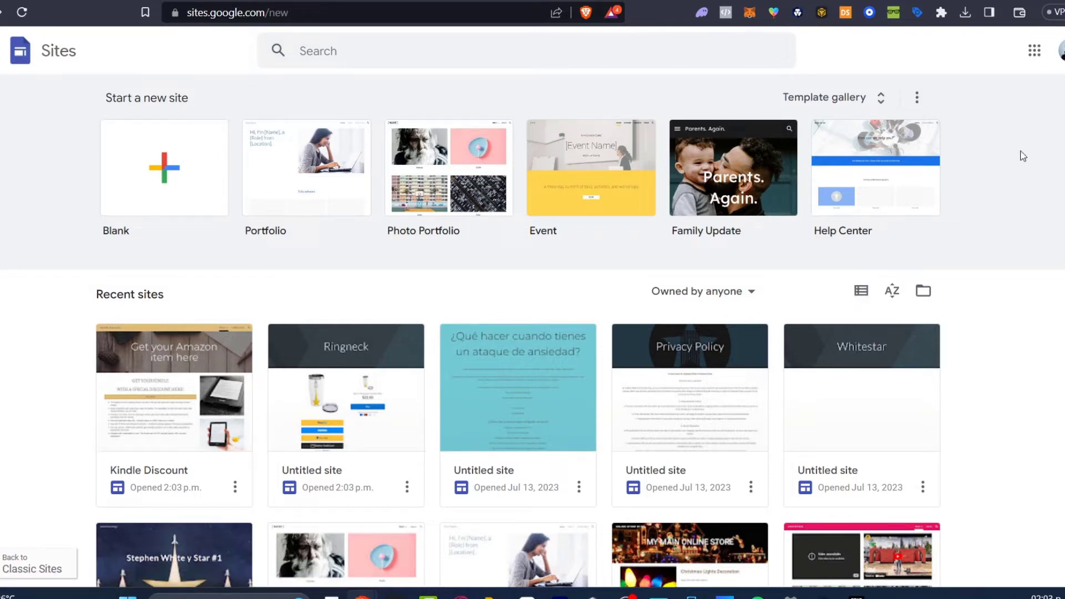
# - Open ONLINE STORE BY SW and drop an image-and-text Content Block below the product listing
pyautogui.scroll(-3, 893, 416)
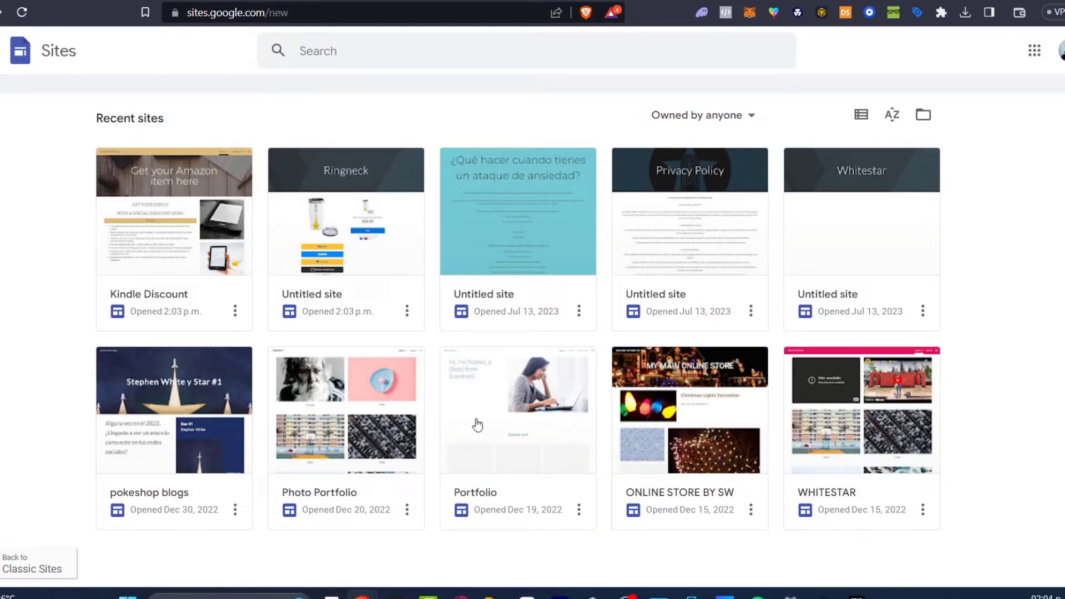
pyautogui.click(540, 312)
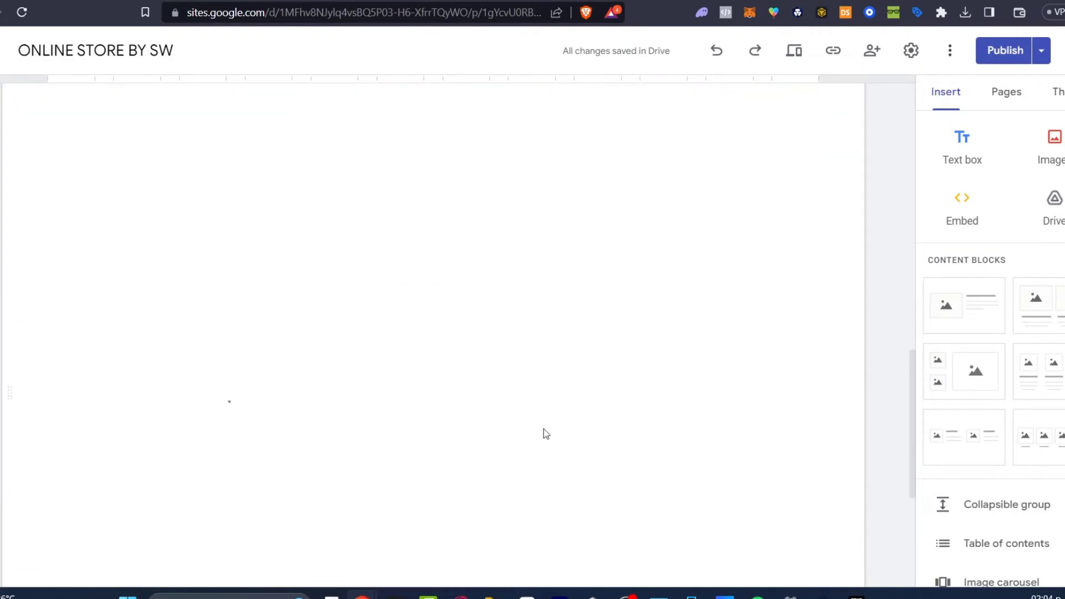
pyautogui.scroll(-10, 528, 422)
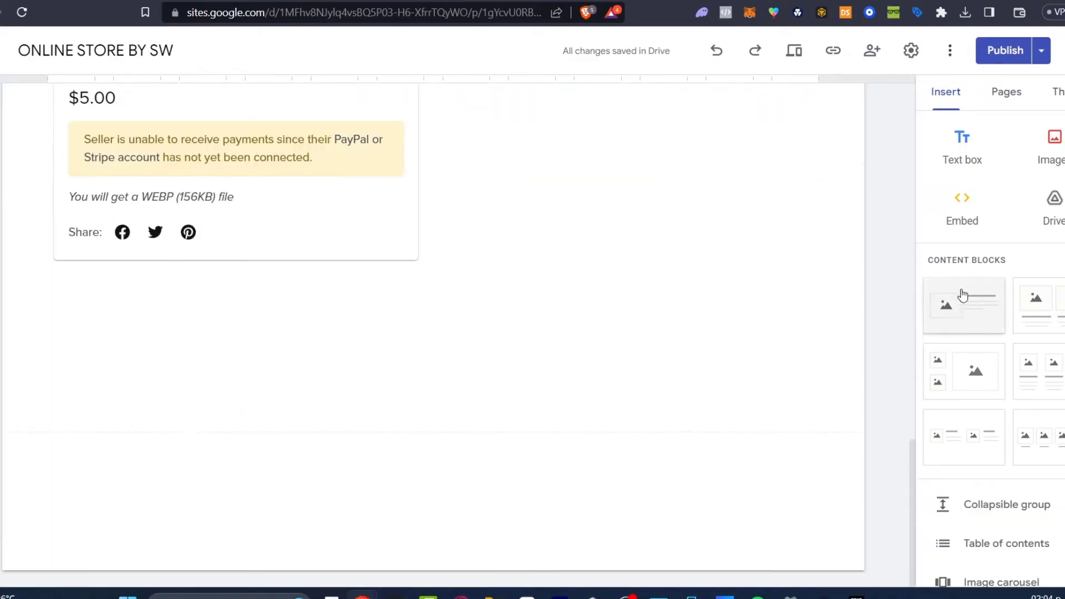
pyautogui.moveTo(980, 309); pyautogui.dragTo(438, 447)
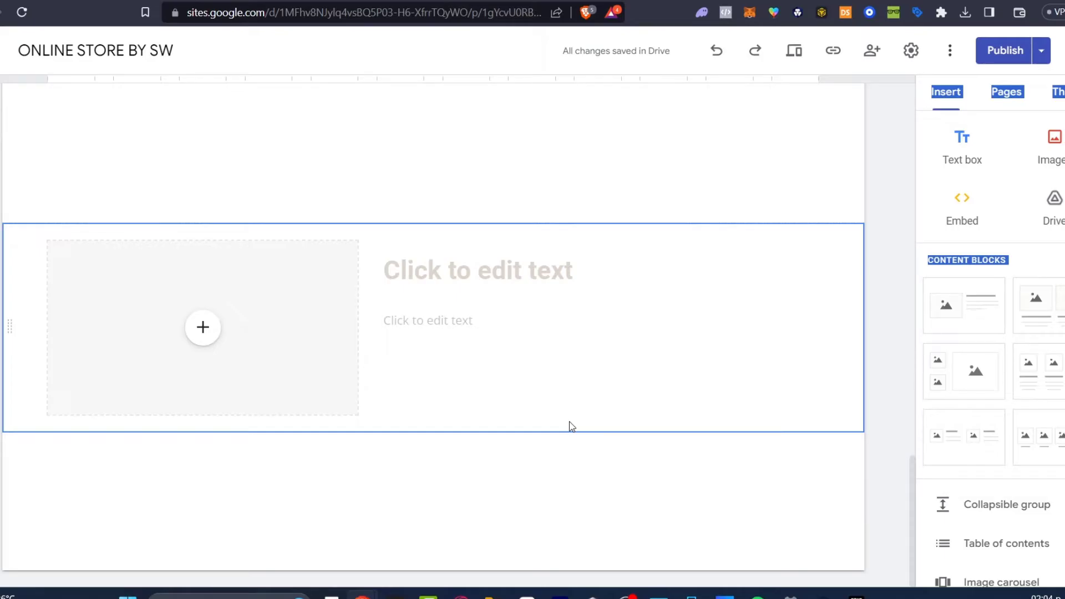
# - Search Google Images for 'roses' to fill the section's image placeholder
pyautogui.click(208, 327)
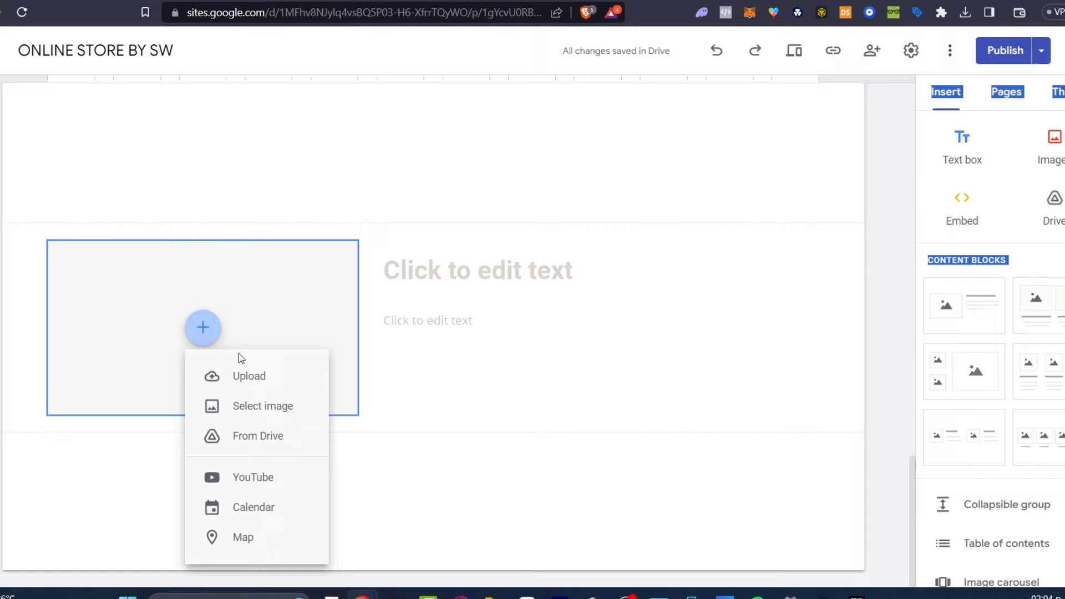
pyautogui.click(272, 402)
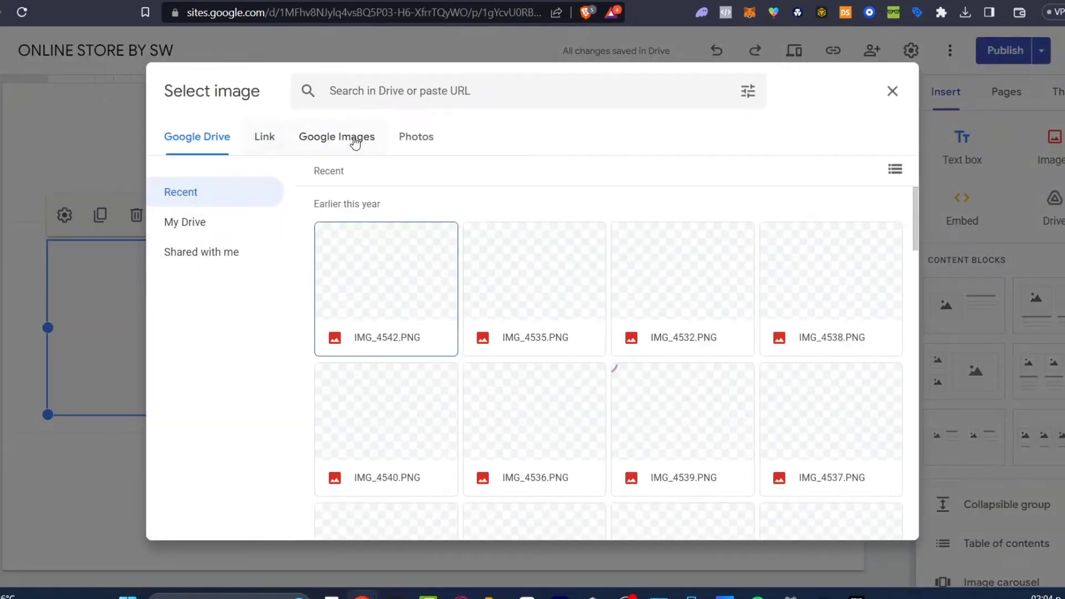
pyautogui.click(359, 143)
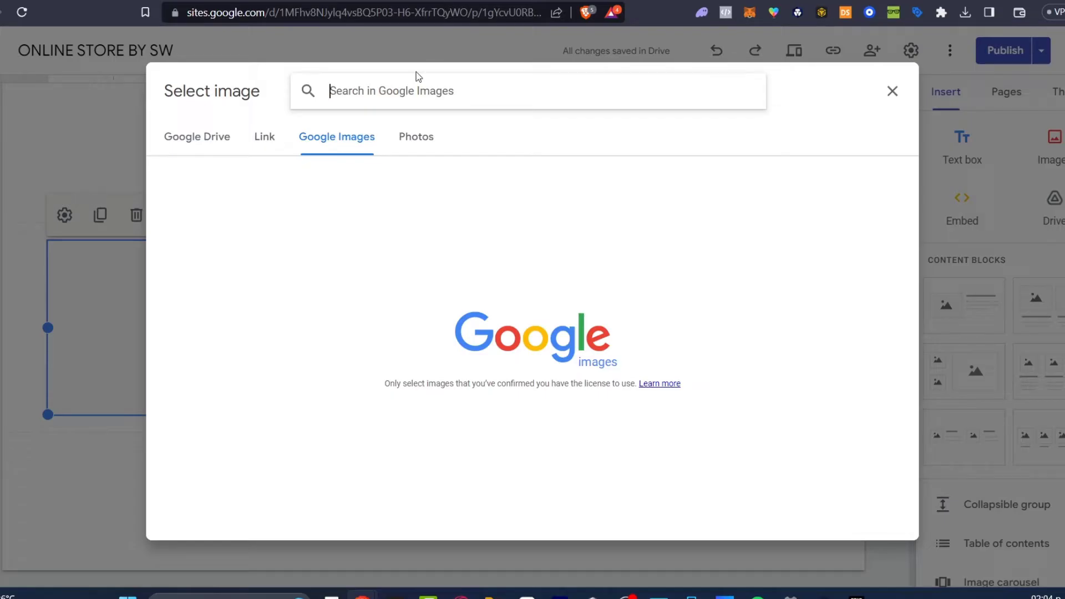
pyautogui.write('tre')
pyautogui.press('BackSpace')
pyautogui.press('BackSpace')
pyautogui.press('BackSpace')
pyautogui.write('roses')
pyautogui.press('Return')
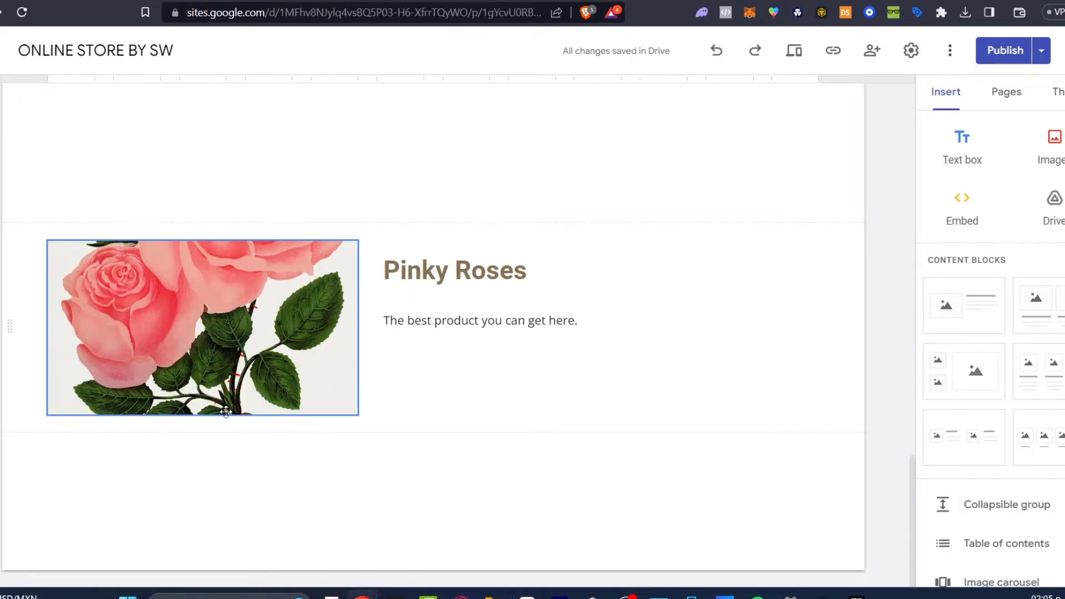
# - Insert a rose picture and reshape it into a taller, narrower portrait beside the Pinky Roses text
pyautogui.click(244, 413)
pyautogui.moveTo(211, 412); pyautogui.dragTo(213, 572)
pyautogui.click(445, 392)
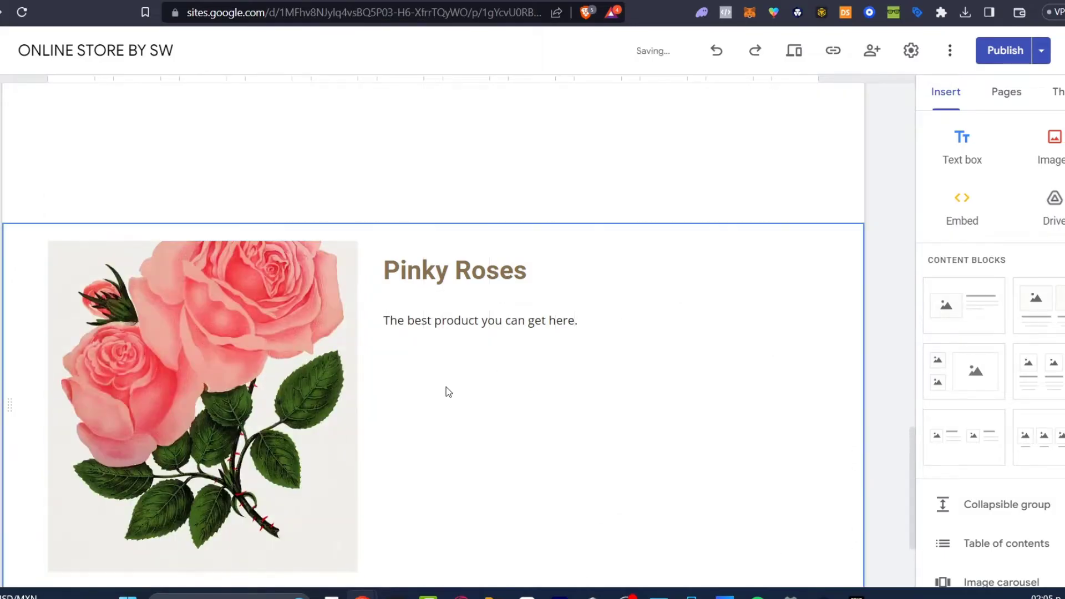
pyautogui.click(352, 451)
pyautogui.moveTo(358, 406); pyautogui.dragTo(275, 409)
pyautogui.moveTo(211, 431); pyautogui.dragTo(344, 502)
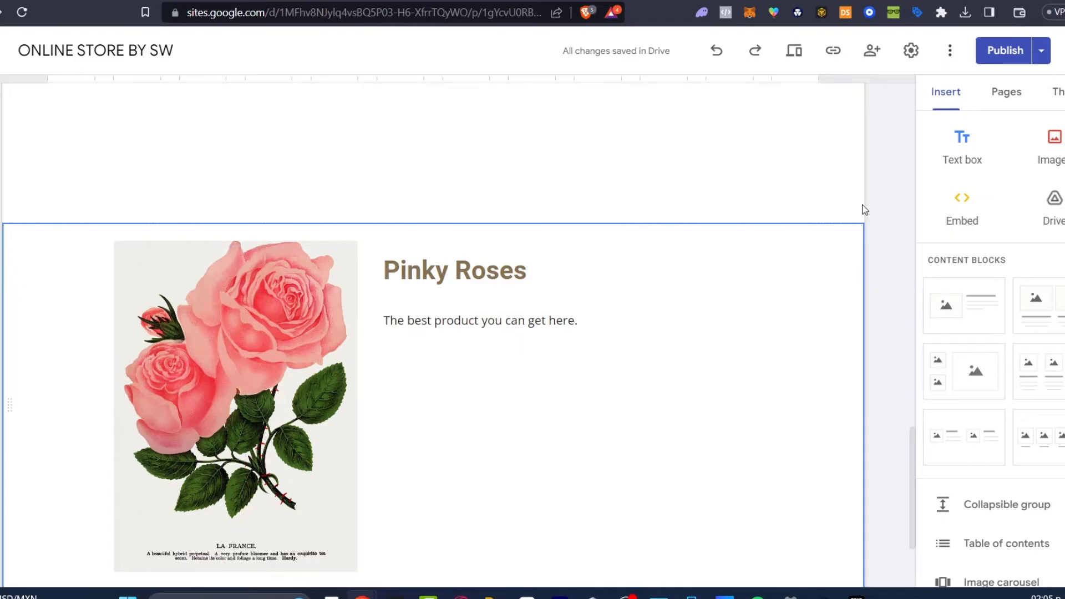
pyautogui.scroll(-9, 1010, 228)
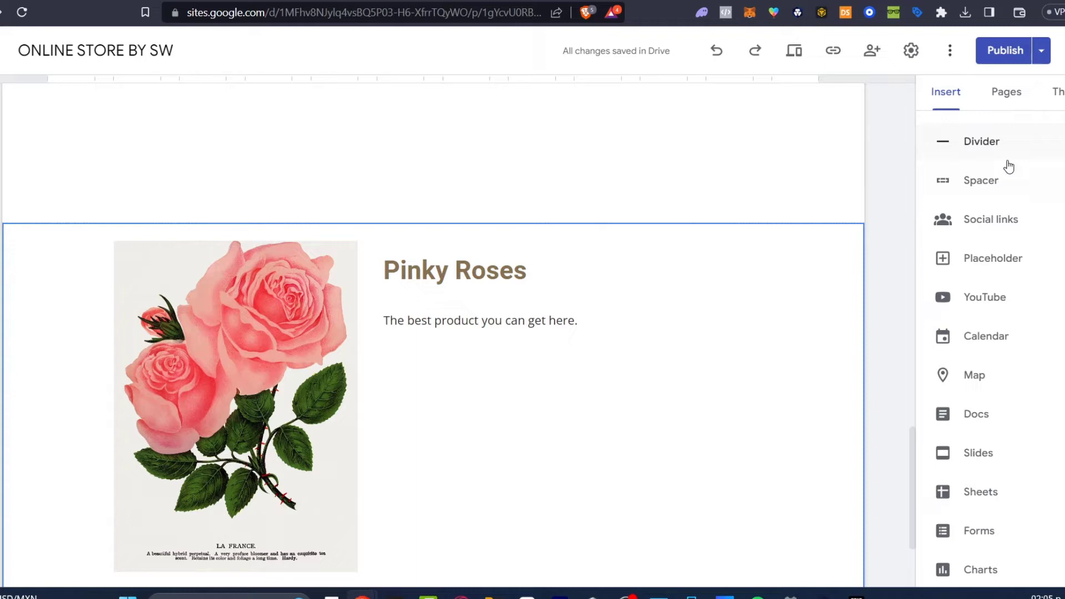
pyautogui.scroll(3, 1021, 269)
pyautogui.click(984, 333)
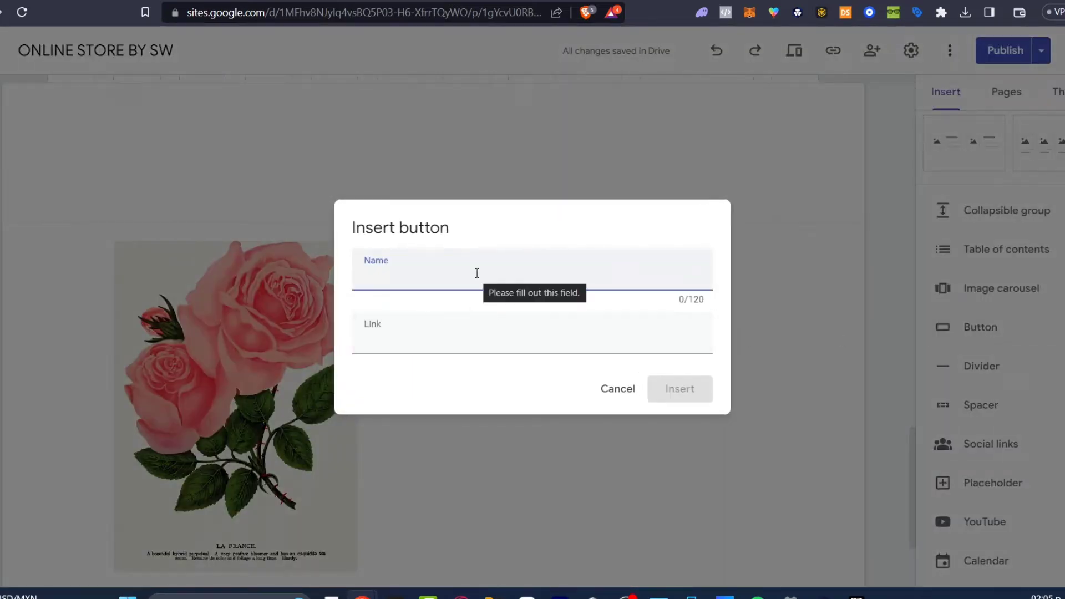
pyautogui.write('Buy now')
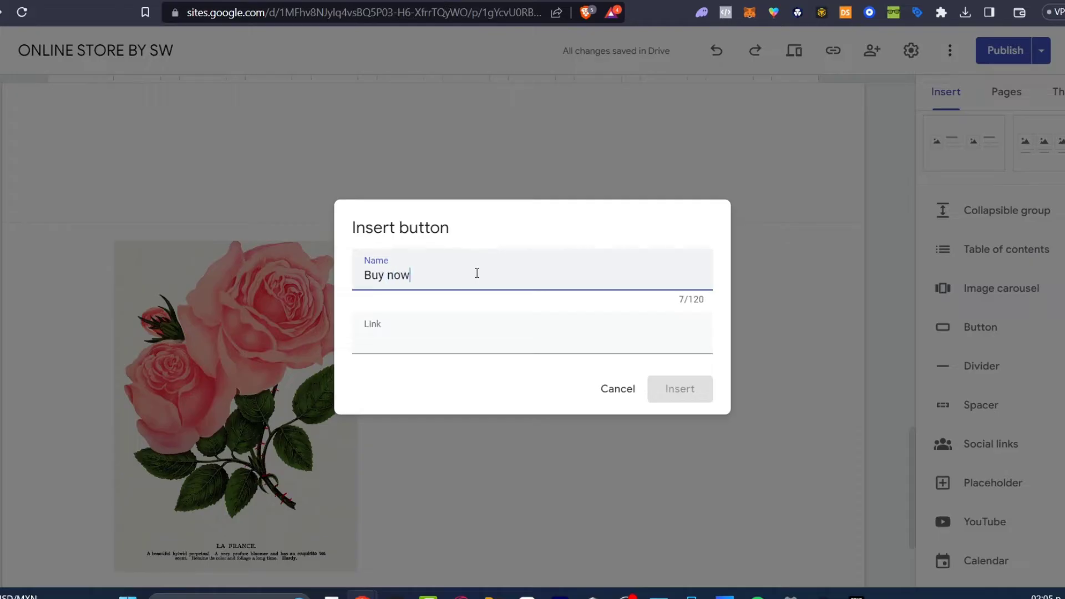
pyautogui.click(523, 331)
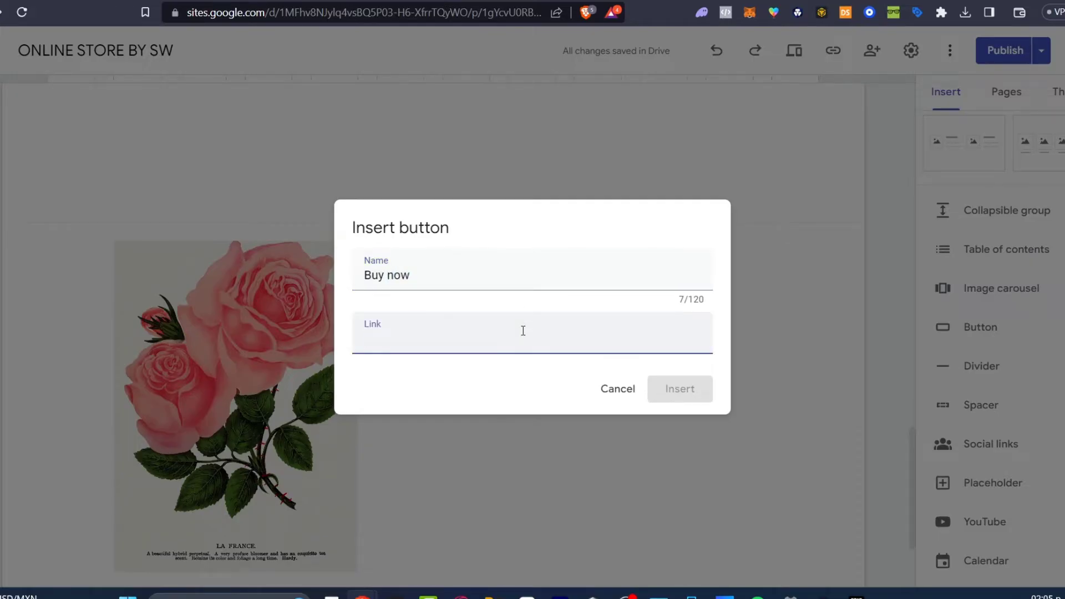
pyautogui.write('ppap')
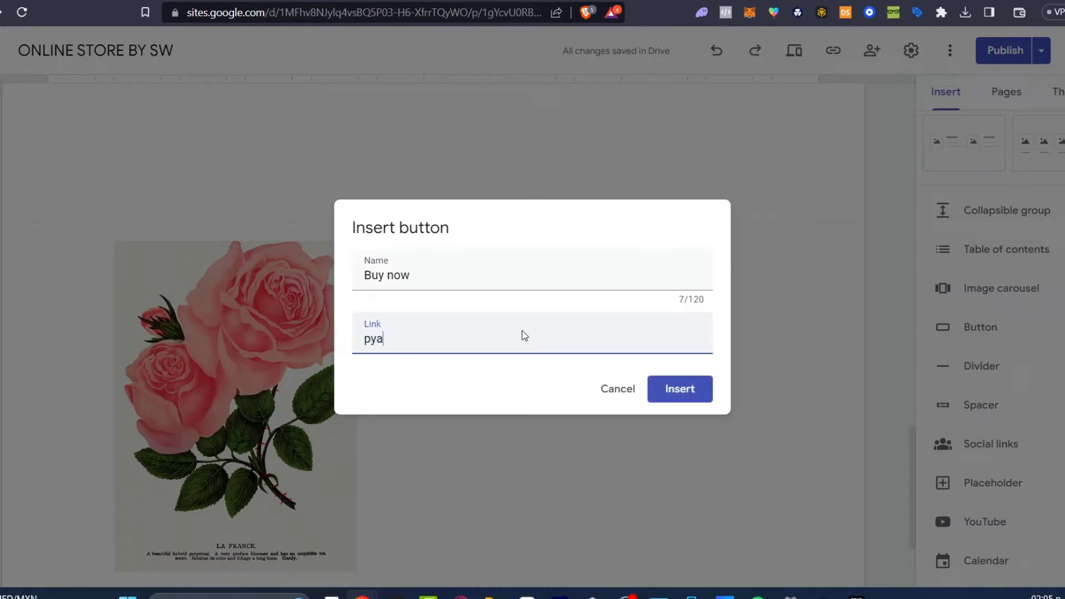
pyautogui.press('BackSpace')
pyautogui.press('BackSpace')
pyautogui.press('BackSpace')
pyautogui.write('aypal.com')
pyautogui.press('Home')
pyautogui.write('www.')
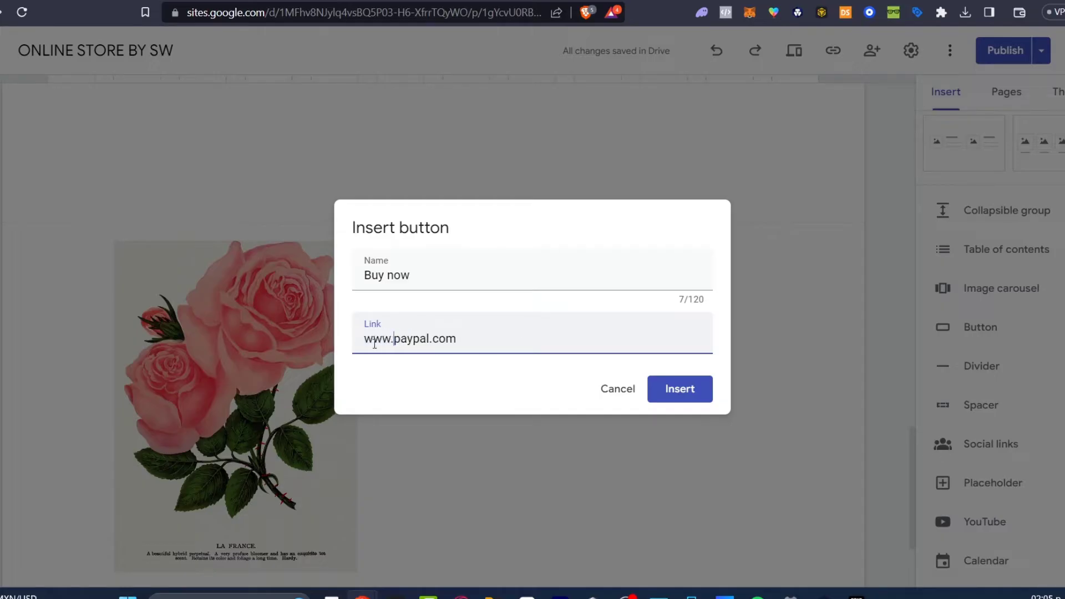
pyautogui.click(670, 384)
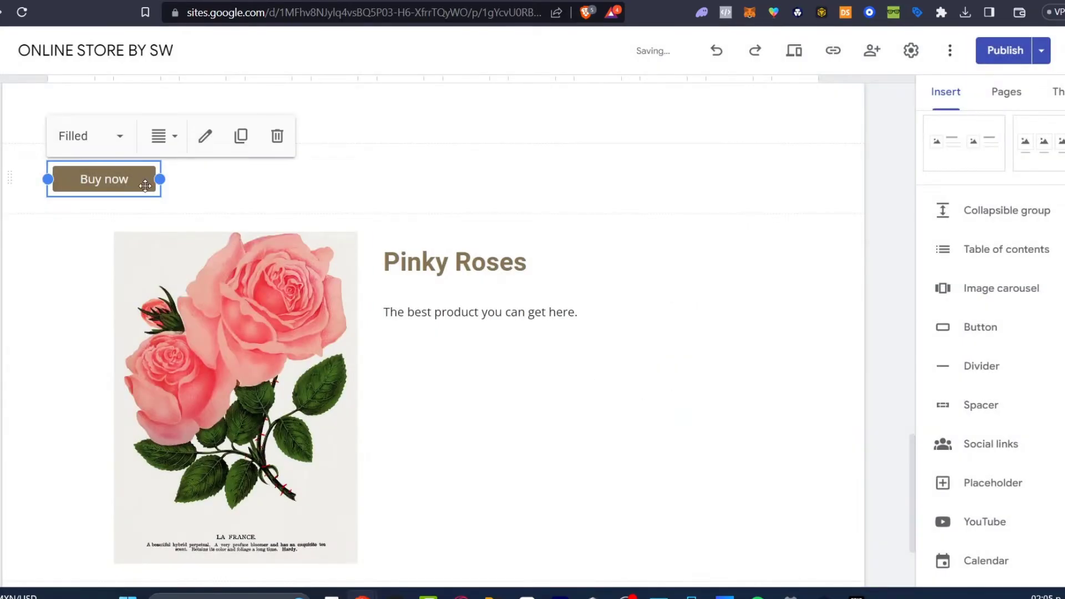
pyautogui.moveTo(161, 192); pyautogui.dragTo(478, 361)
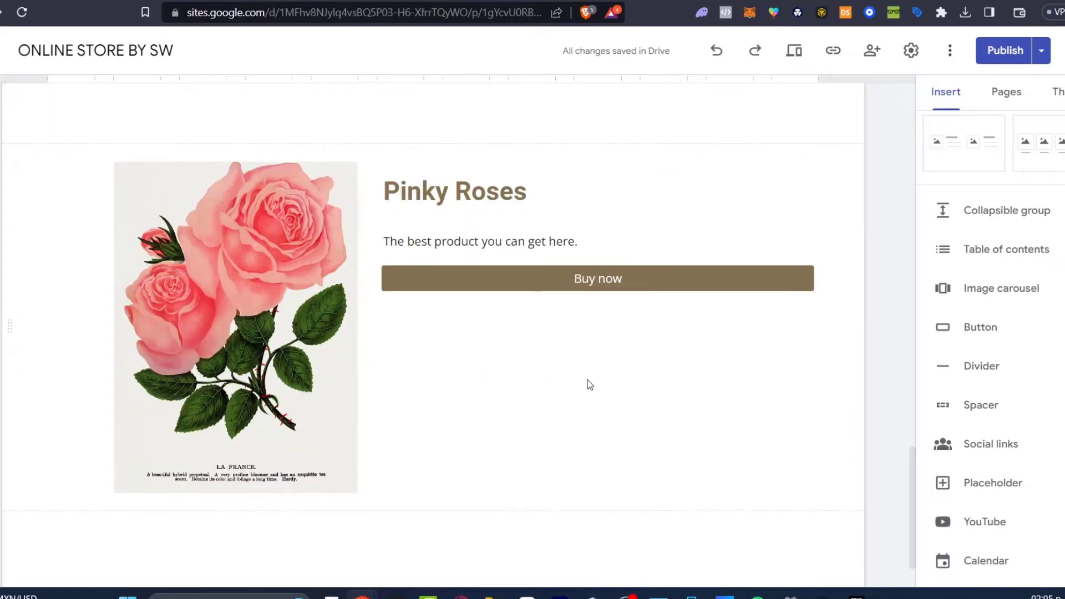
# - Delete the Buy now button and bring up the Stripe website
pyautogui.click(632, 275)
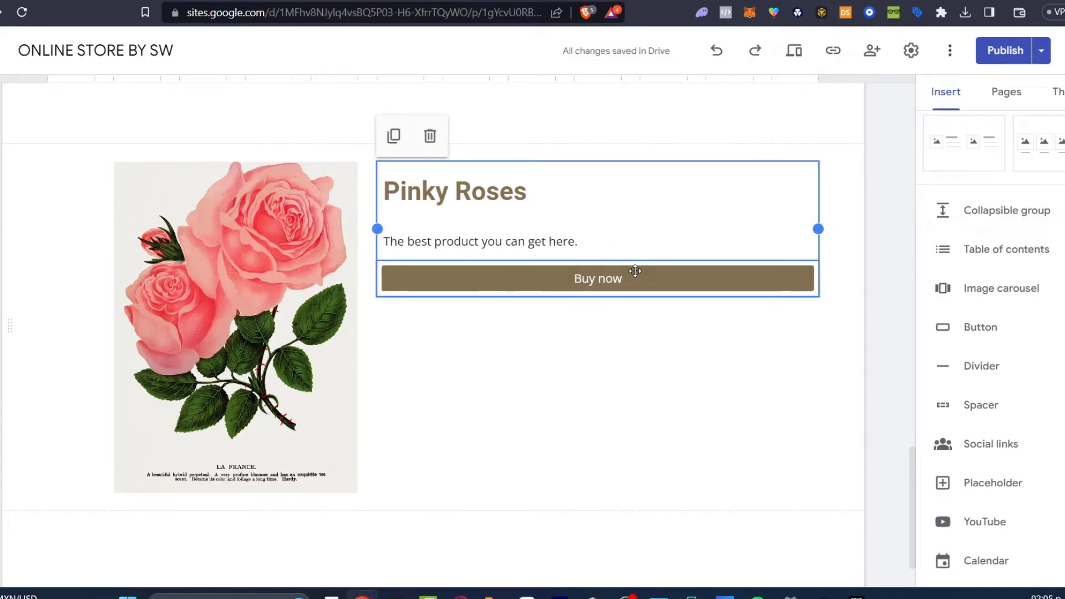
pyautogui.click(643, 275)
pyautogui.click(606, 236)
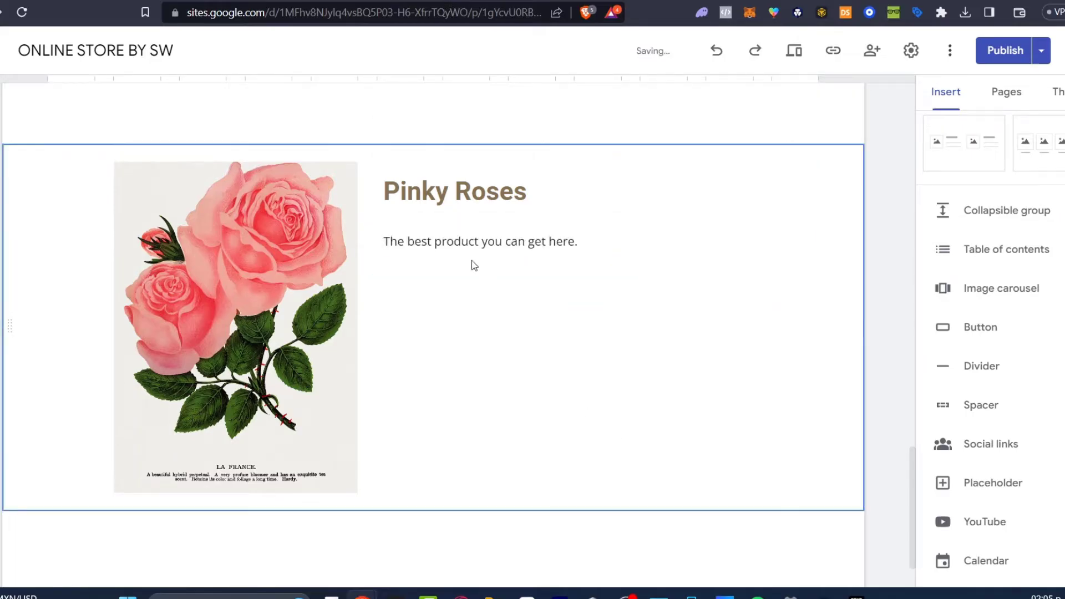
pyautogui.hotkey('ctrl', 'Tab')
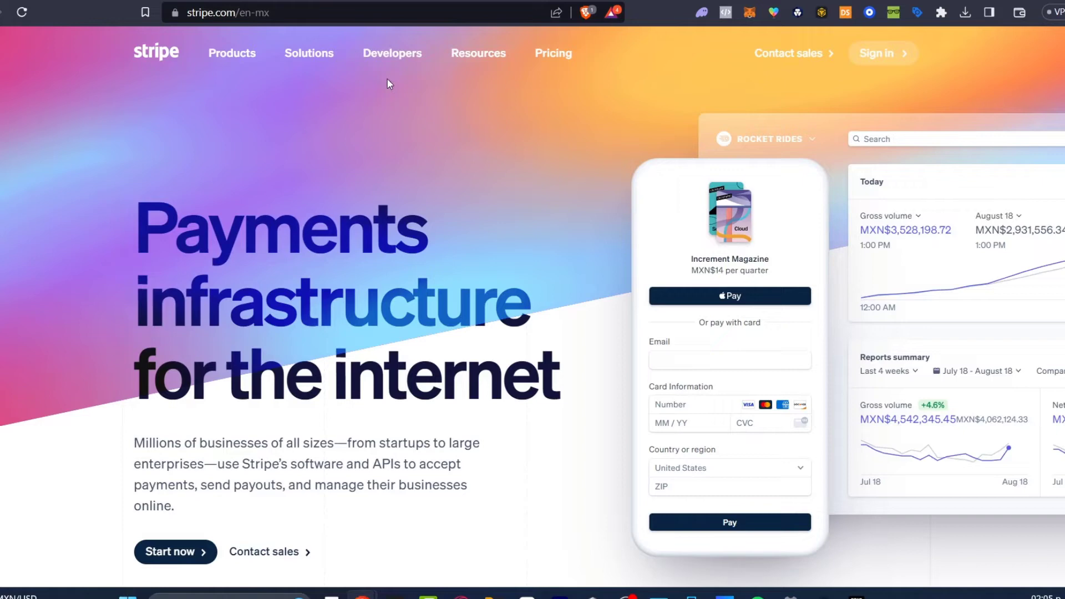
# - Sign in to the Stripe dashboard and go to the Payments section
pyautogui.click(912, 52)
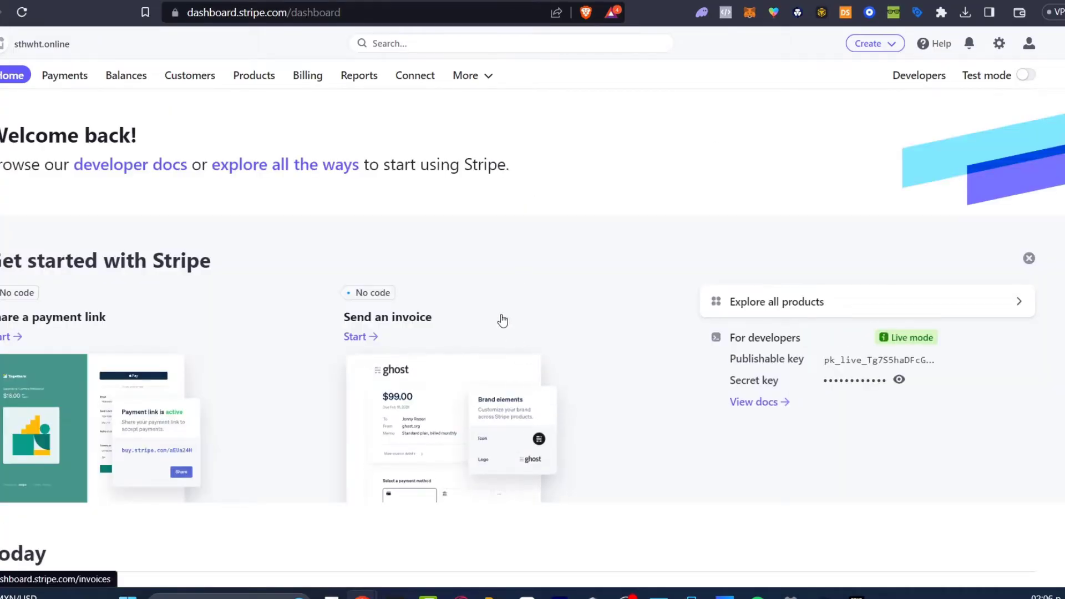
pyautogui.click(65, 76)
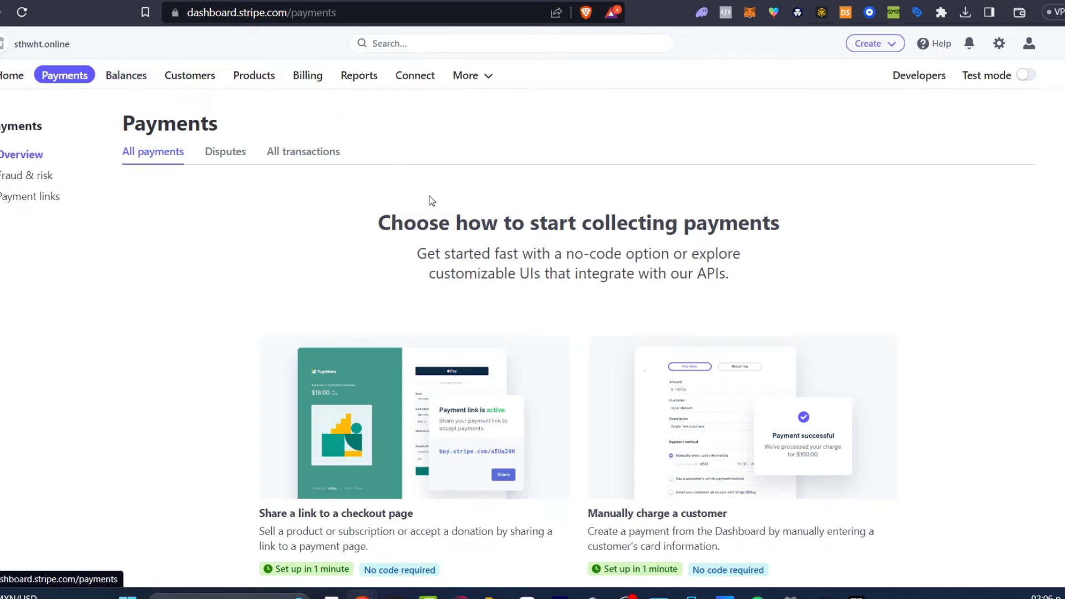
pyautogui.scroll(-4, 432, 200)
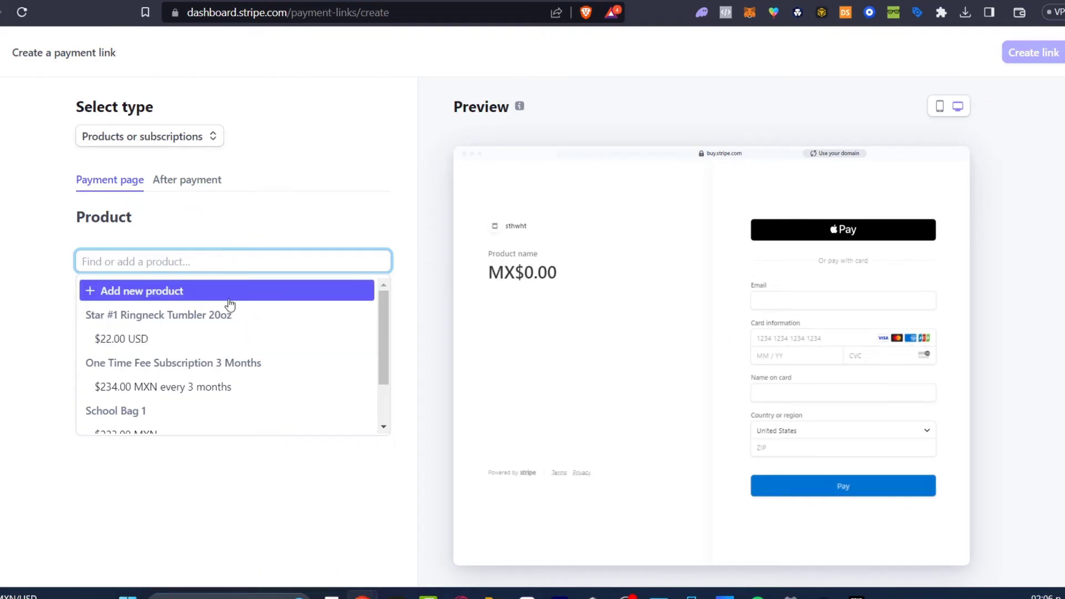
# - Add Star #1 Ringneck Tumbler 20oz to the payment link, then remove it again
pyautogui.click(244, 339)
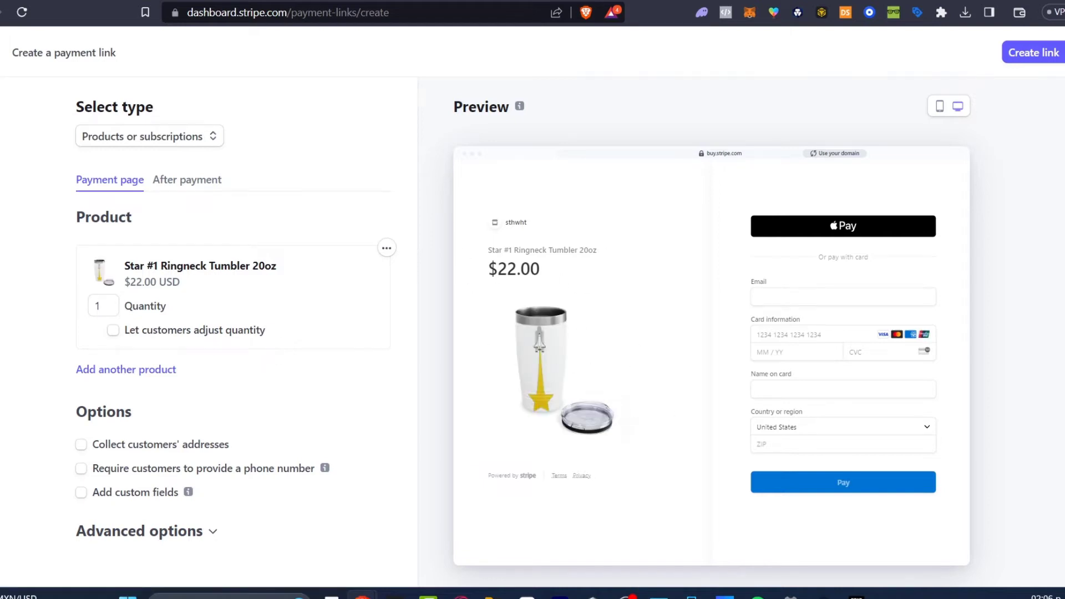
pyautogui.hotkey('alt', 'Left')
pyautogui.hotkey('ctrl', 'Tab')
pyautogui.click(386, 248)
pyautogui.click(331, 306)
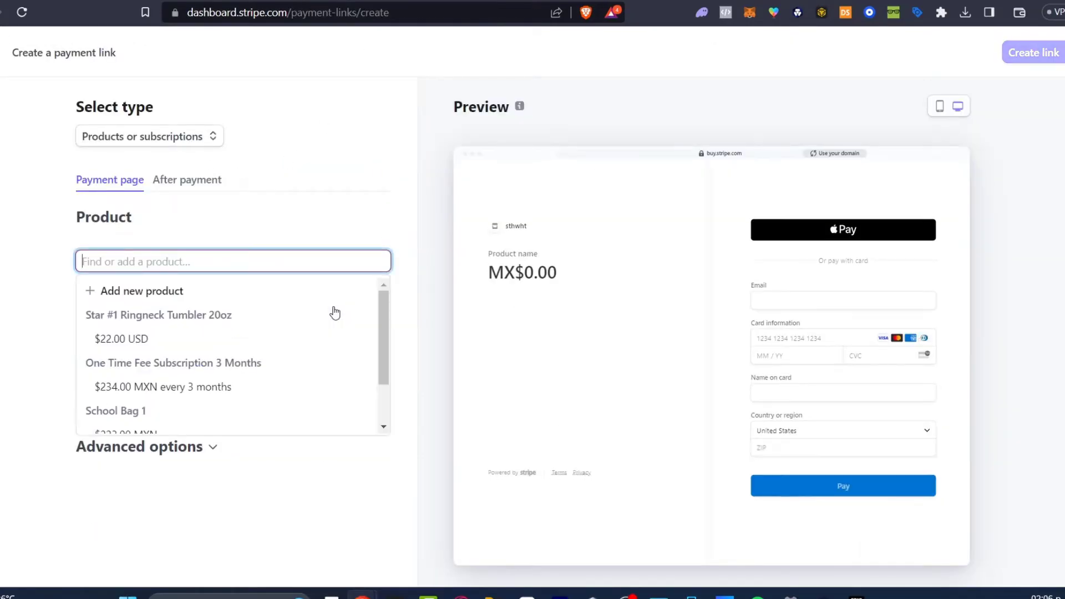
# - Start adding a new product, cancel the image file picker, and save a copy of the page
pyautogui.click(198, 295)
pyautogui.click(591, 228)
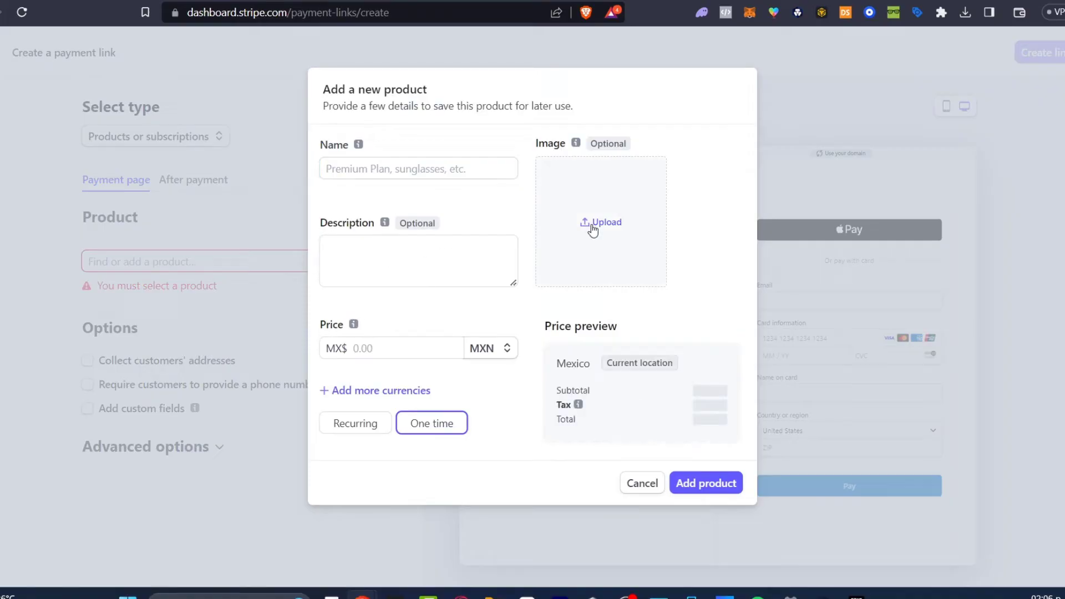
pyautogui.click(858, 501)
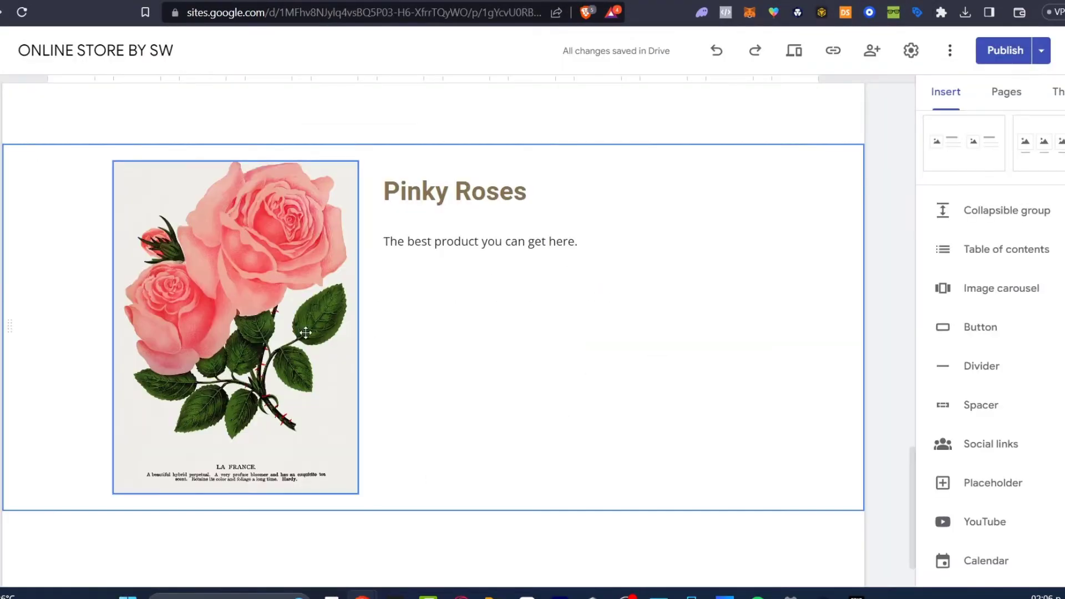
pyautogui.rightClick(295, 331)
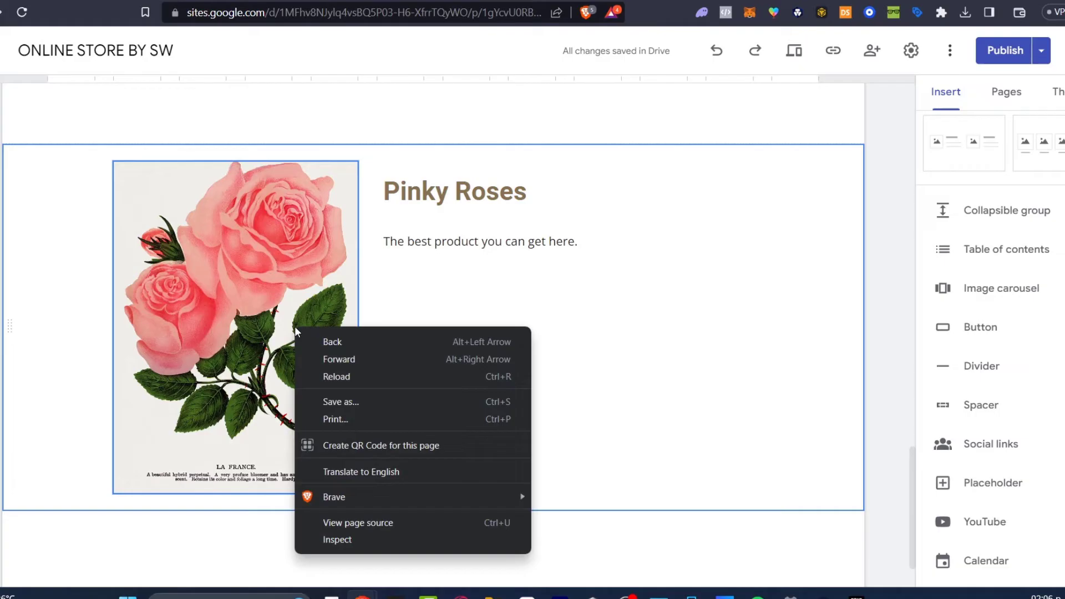
pyautogui.click(355, 400)
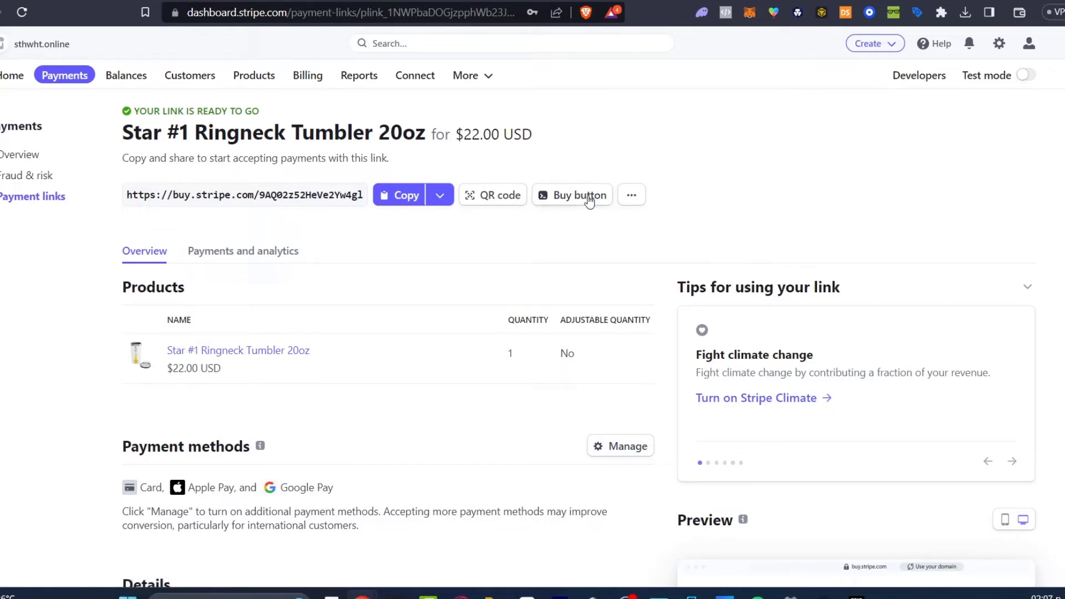
# - Copy the tumbler's buy-button embed code, first card style, then the plain Button style
pyautogui.click(589, 197)
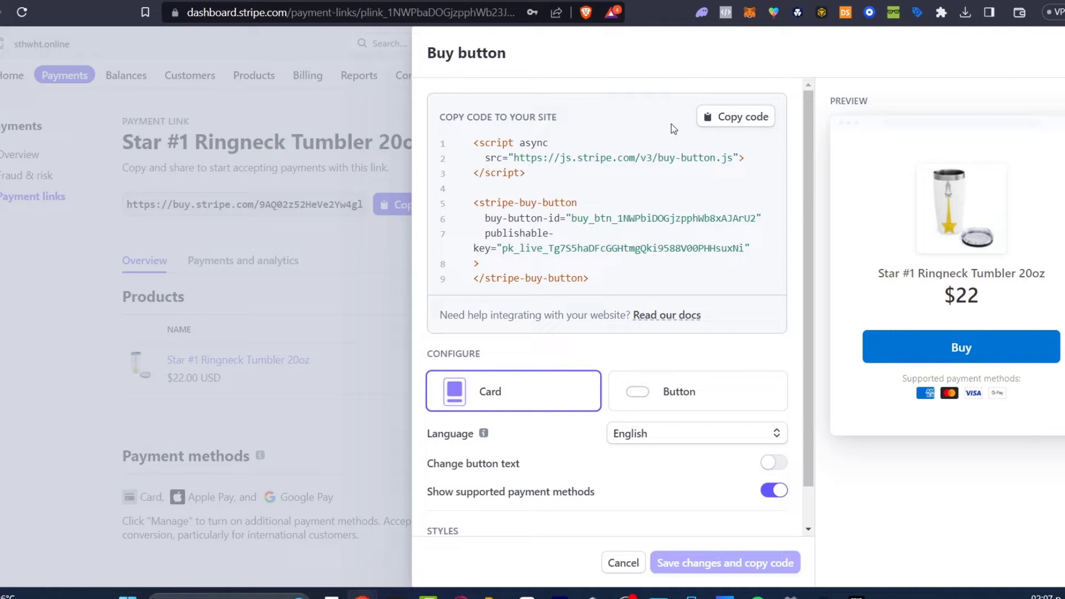
pyautogui.click(726, 121)
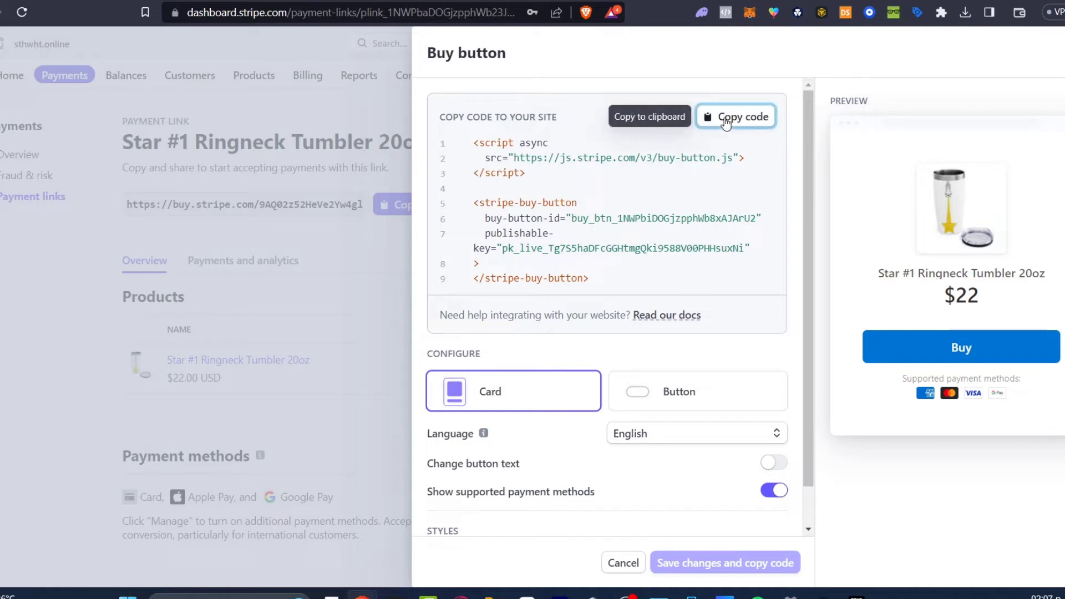
pyautogui.click(633, 391)
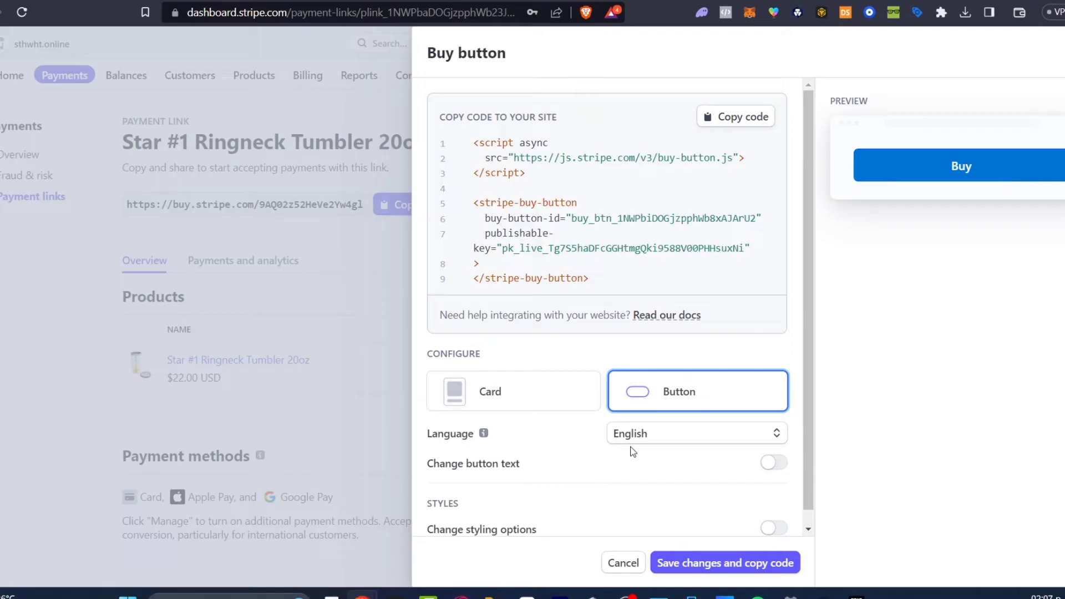
pyautogui.click(724, 108)
# - Paste the Stripe buy-button code into a new Embed code block on the page
pyautogui.hotkey('ctrl', 'Tab')
pyautogui.hotkey('ctrl', 'Tab')
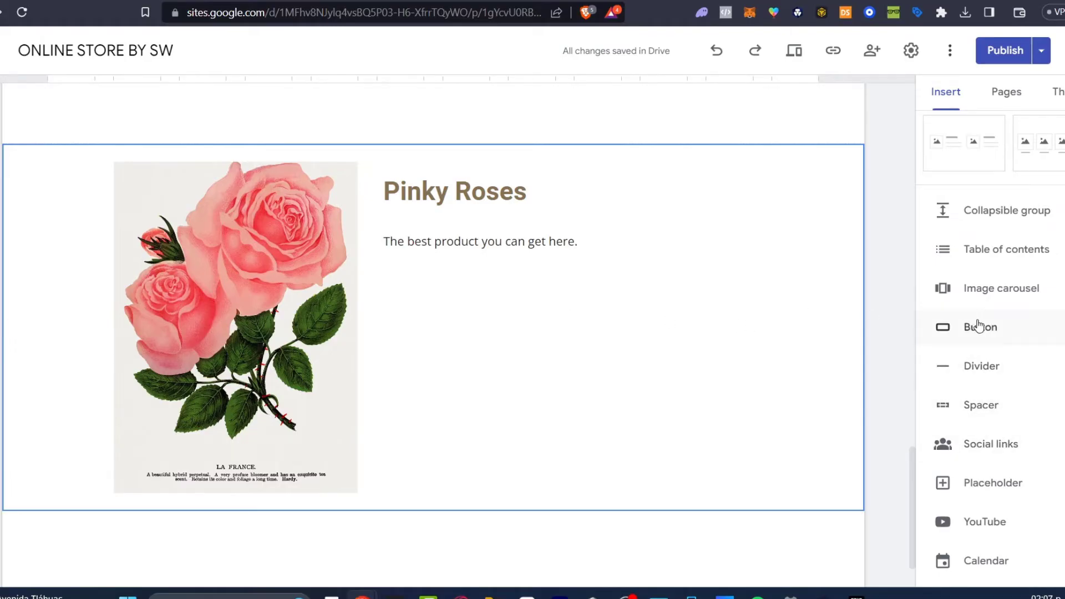
pyautogui.scroll(5, 1023, 379)
pyautogui.click(968, 209)
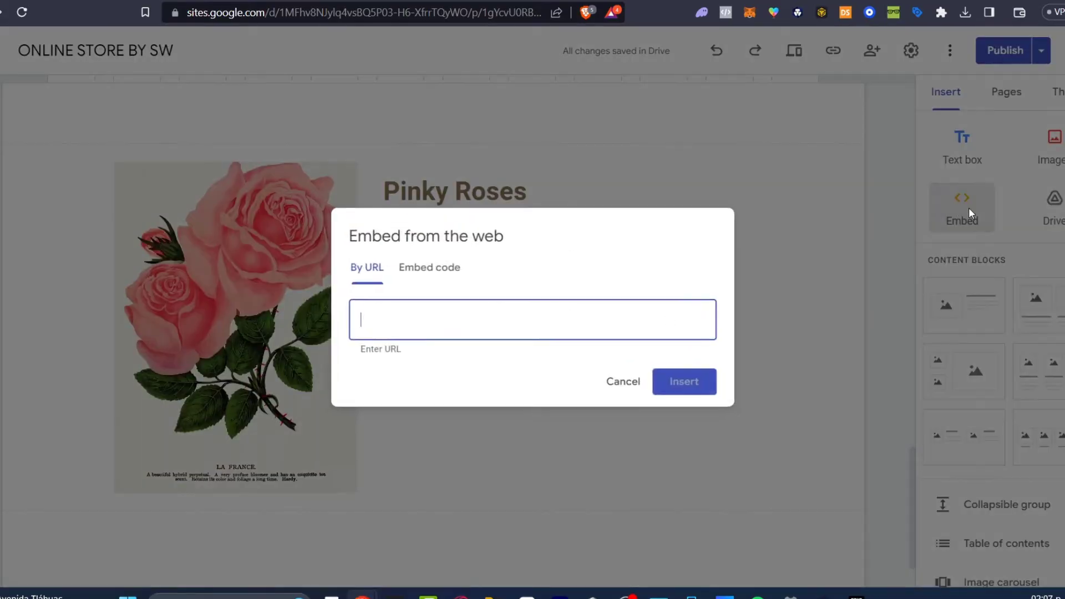
pyautogui.click(429, 268)
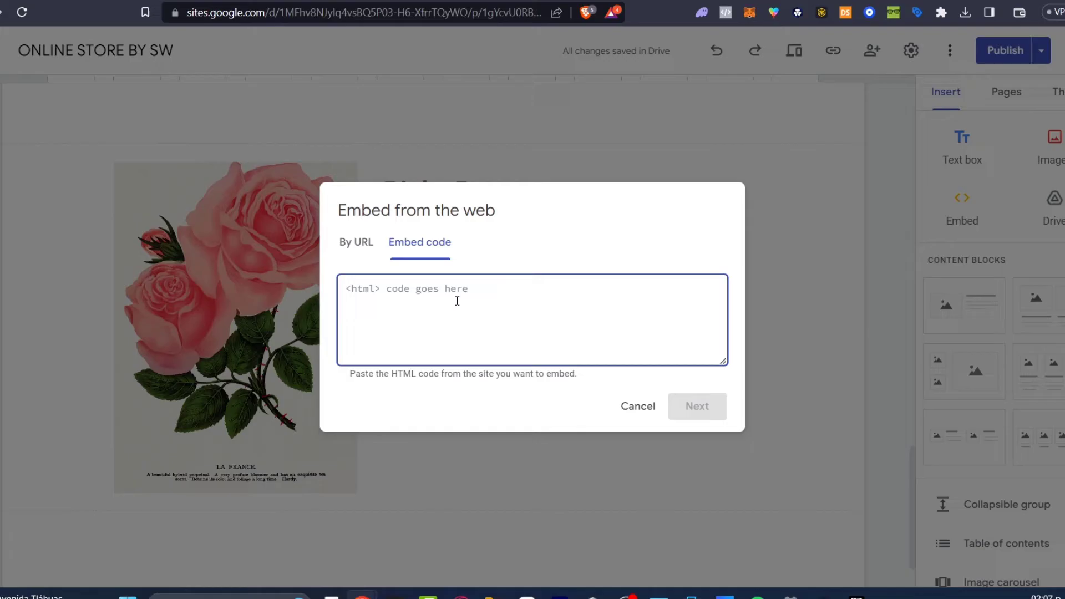
pyautogui.hotkey('ctrl', 'v')
pyautogui.click(674, 404)
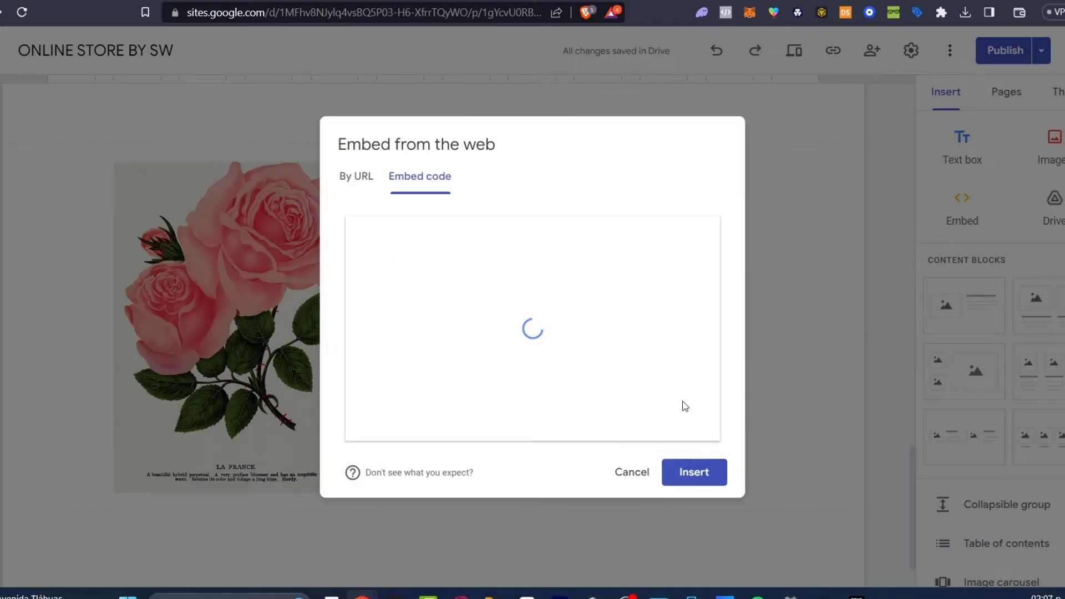
pyautogui.click(702, 473)
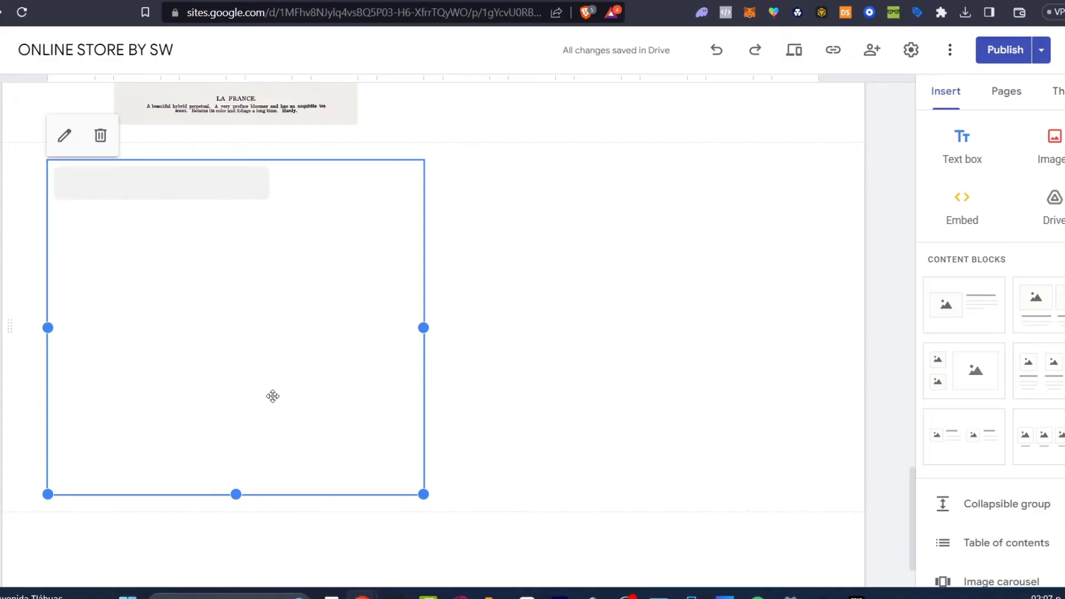
# - Move the Stripe card embed under Pinky Roses, delete it, then save and copy Stripe's button code
pyautogui.moveTo(285, 361); pyautogui.dragTo(542, 245)
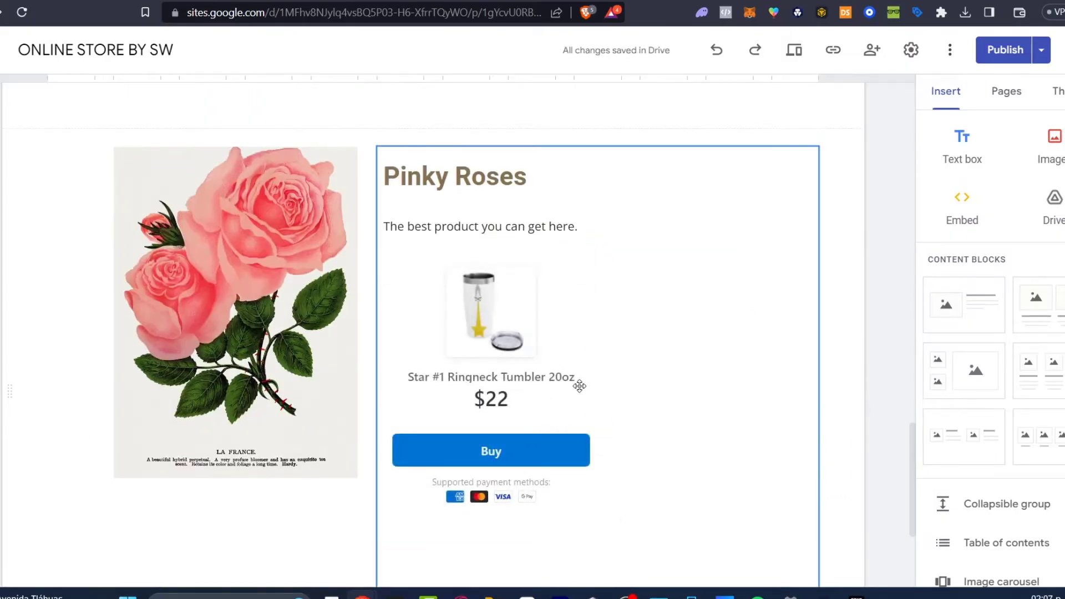
pyautogui.click(579, 386)
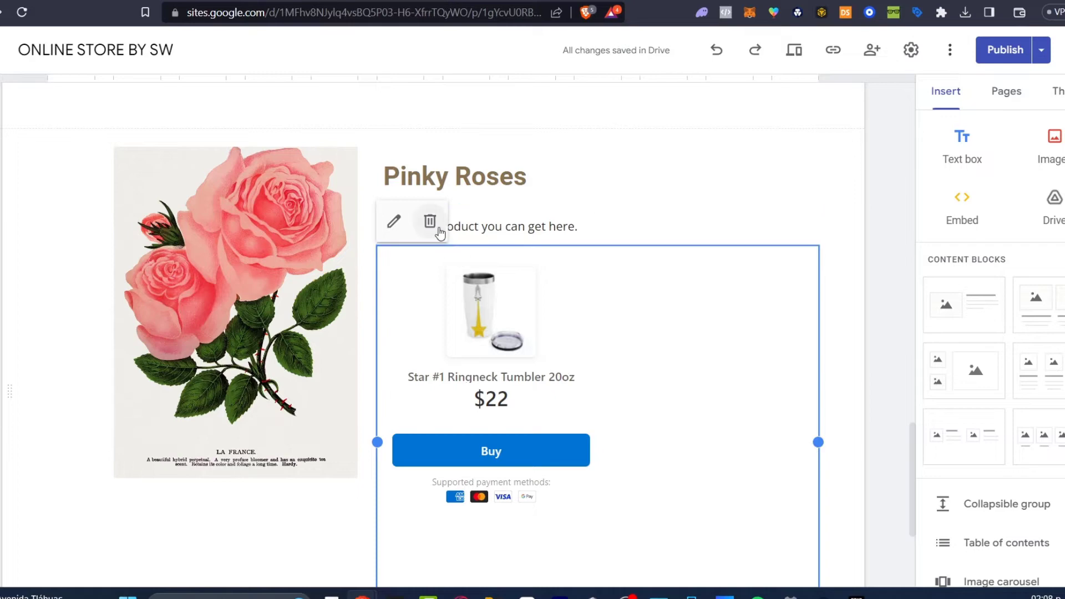
pyautogui.click(438, 230)
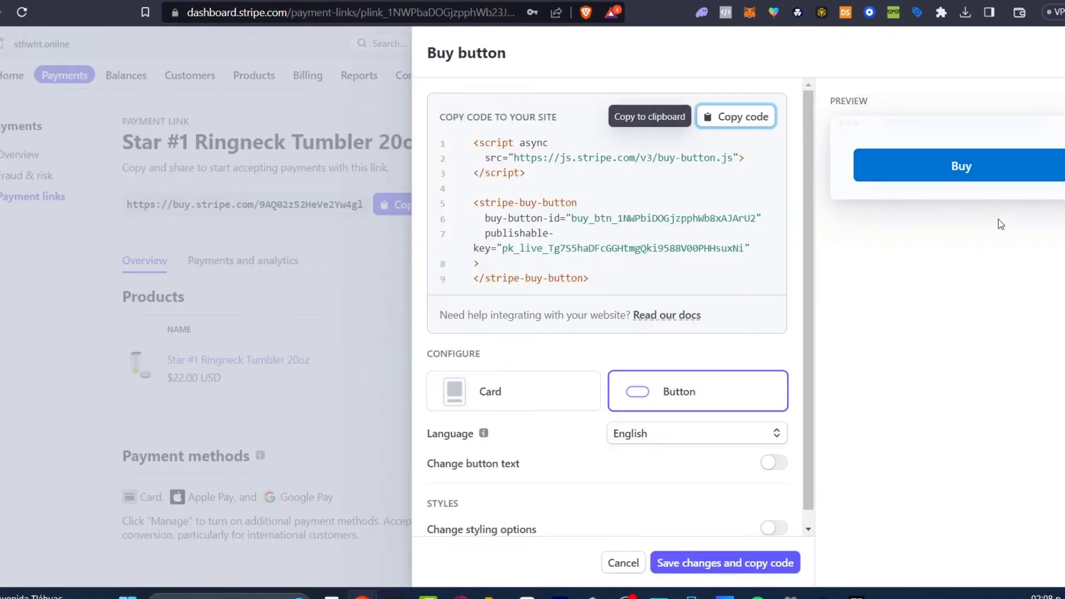
pyautogui.click(732, 570)
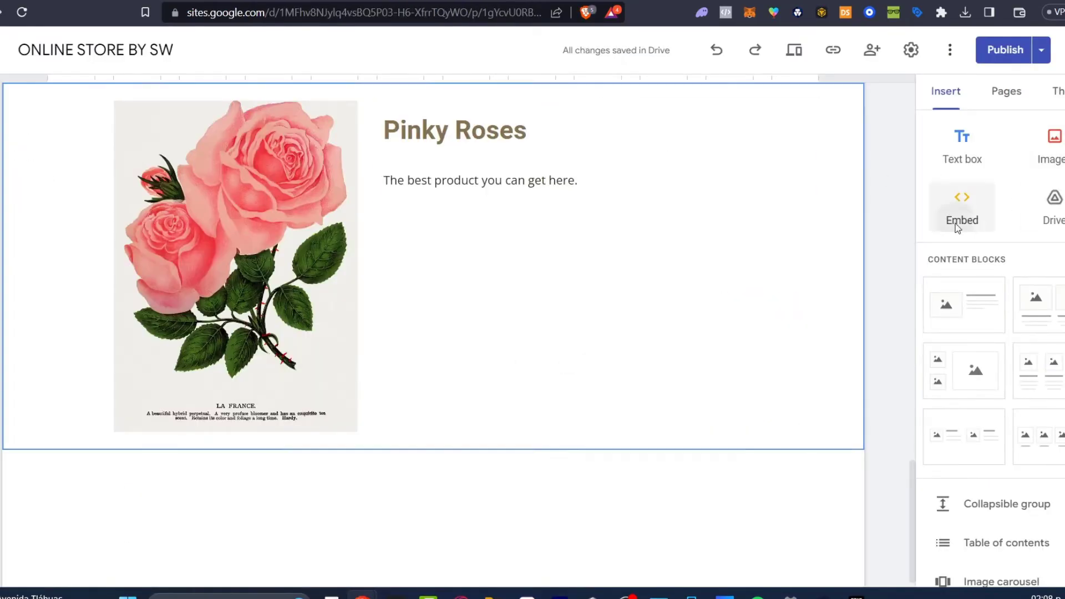
# - Embed the pasted Stripe code on the page as a new block
pyautogui.click(960, 222)
pyautogui.click(447, 268)
pyautogui.hotkey('ctrl', 'v')
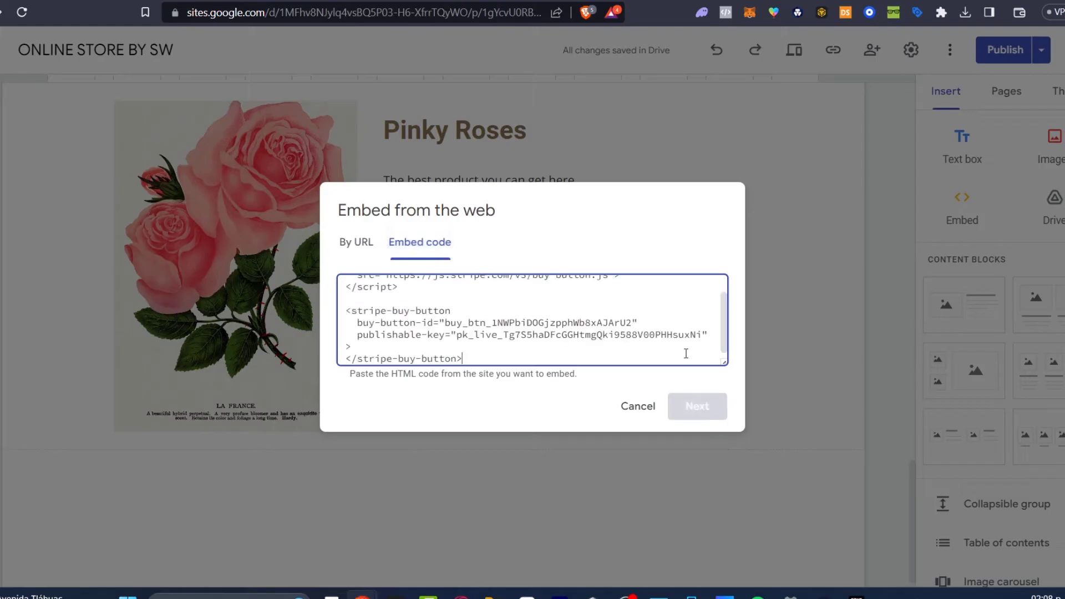
pyautogui.click(701, 413)
pyautogui.click(692, 468)
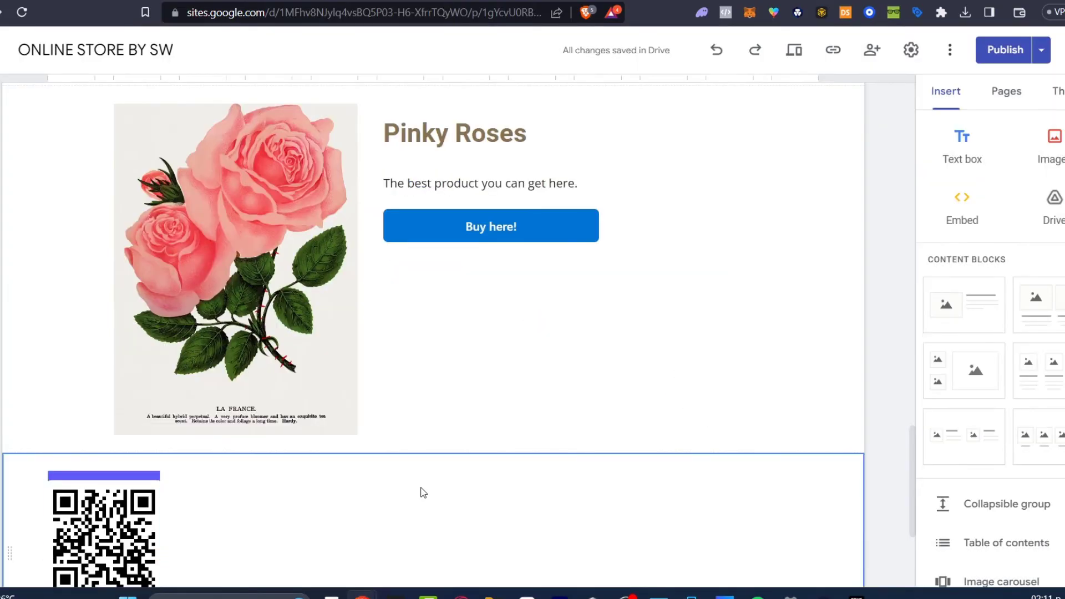
# - Centre the Scan to pay QR code embed in its section and widen it slightly
pyautogui.moveTo(133, 526); pyautogui.dragTo(463, 526)
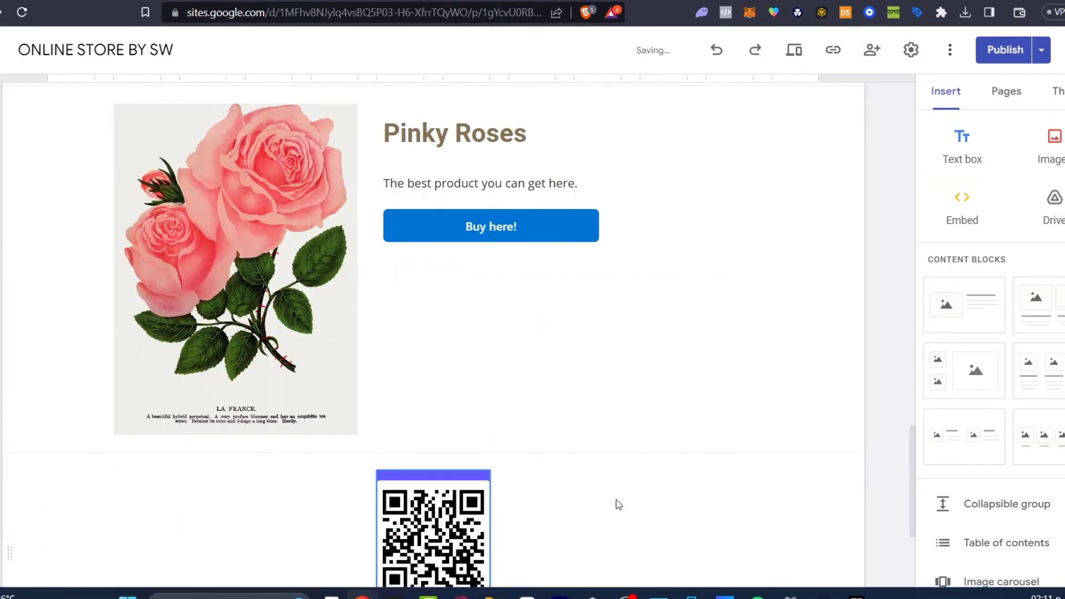
pyautogui.scroll(-4, 558, 540)
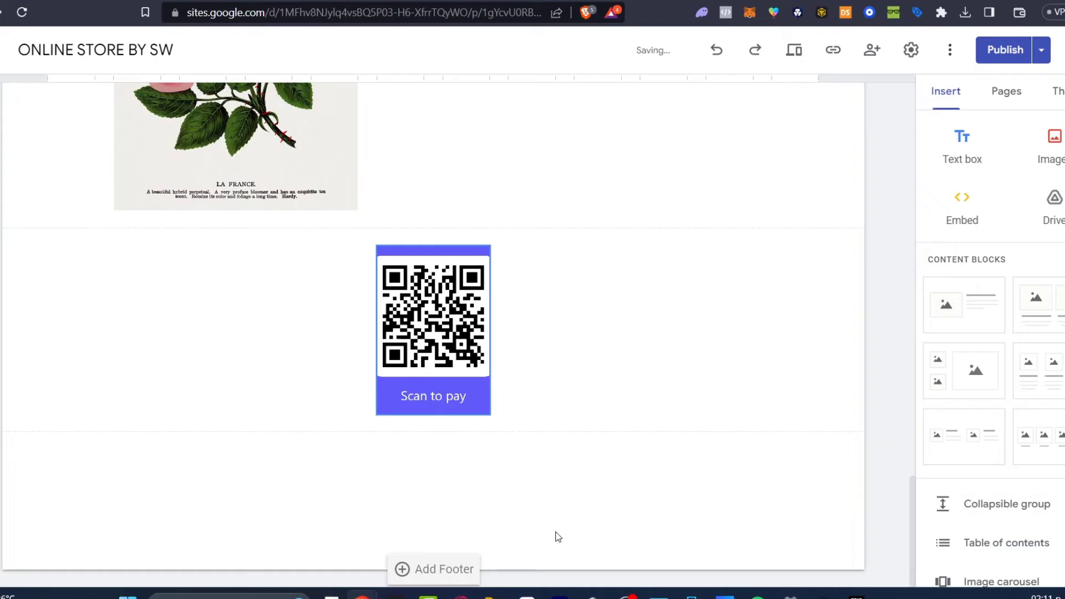
pyautogui.click(467, 373)
pyautogui.moveTo(490, 330); pyautogui.dragTo(516, 333)
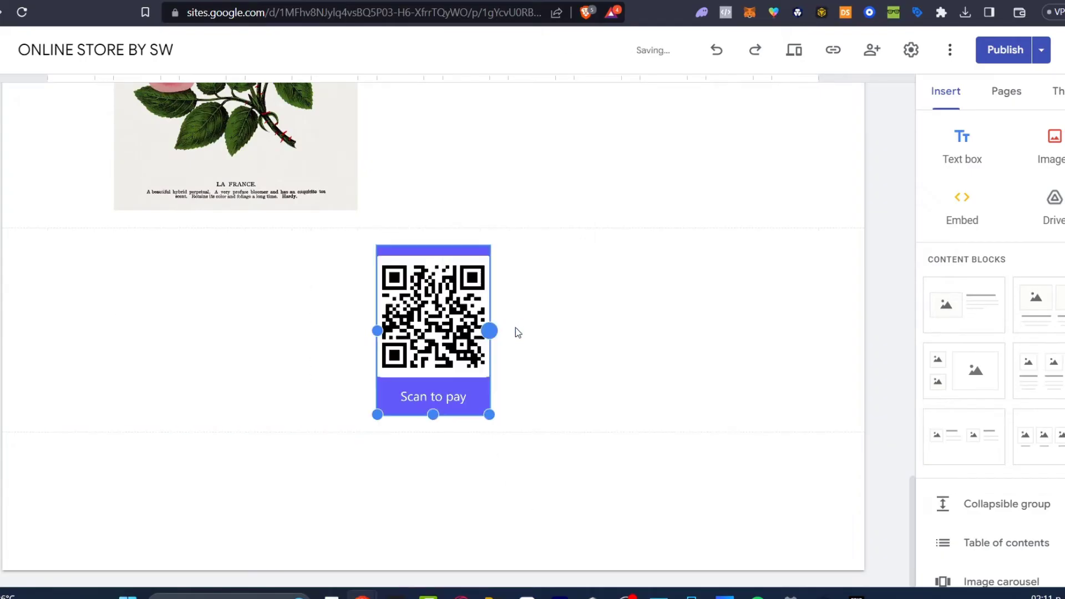
pyautogui.click(497, 426)
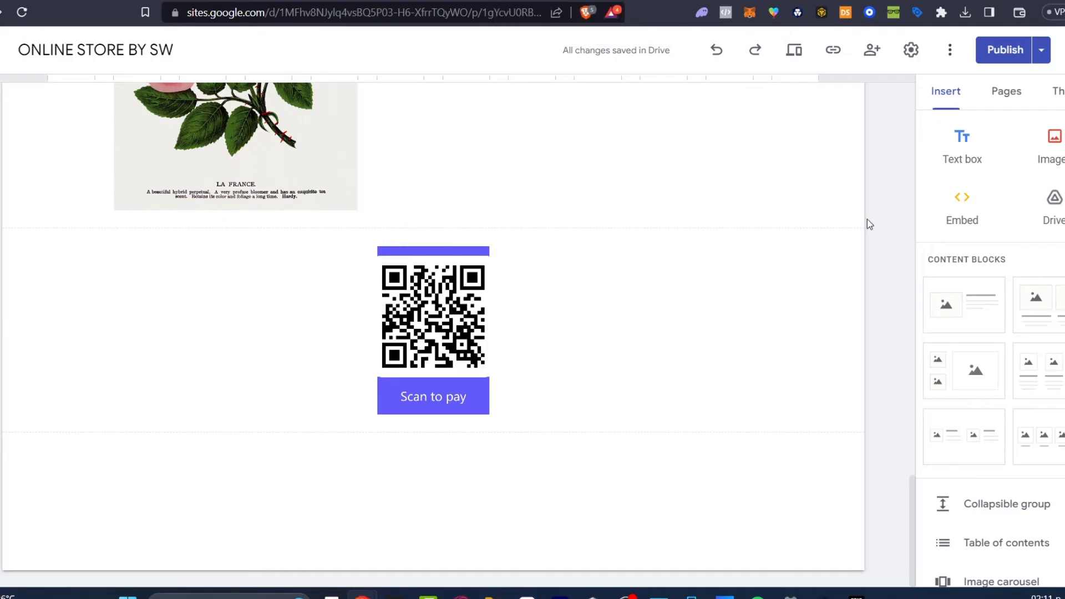
# - From the Forms list, insert the contact-information sign-up form below the Scan to pay QR code
pyautogui.scroll(-9, 979, 344)
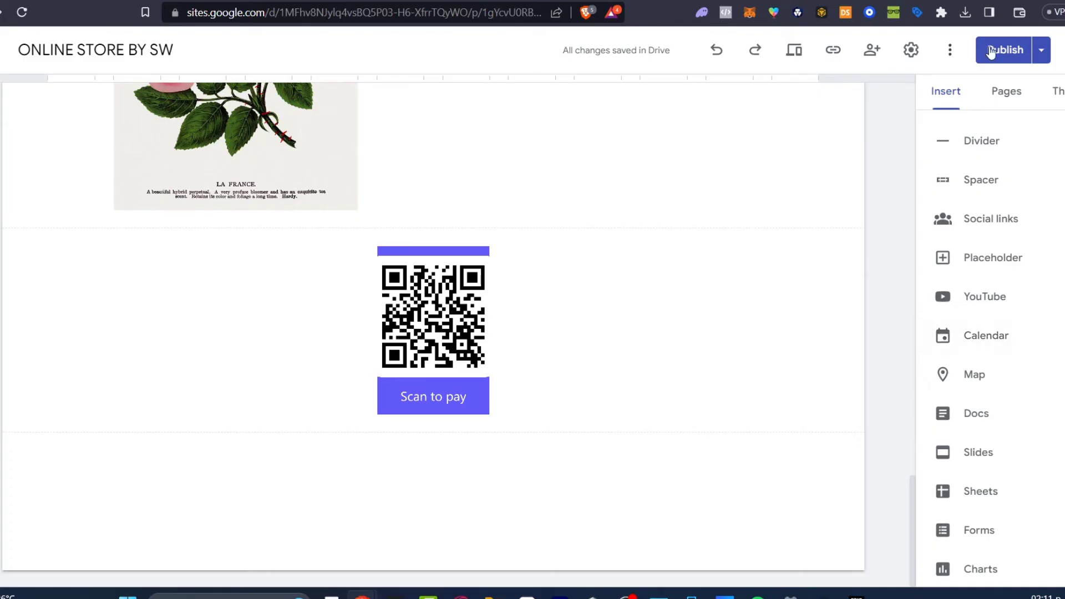
pyautogui.click(1000, 527)
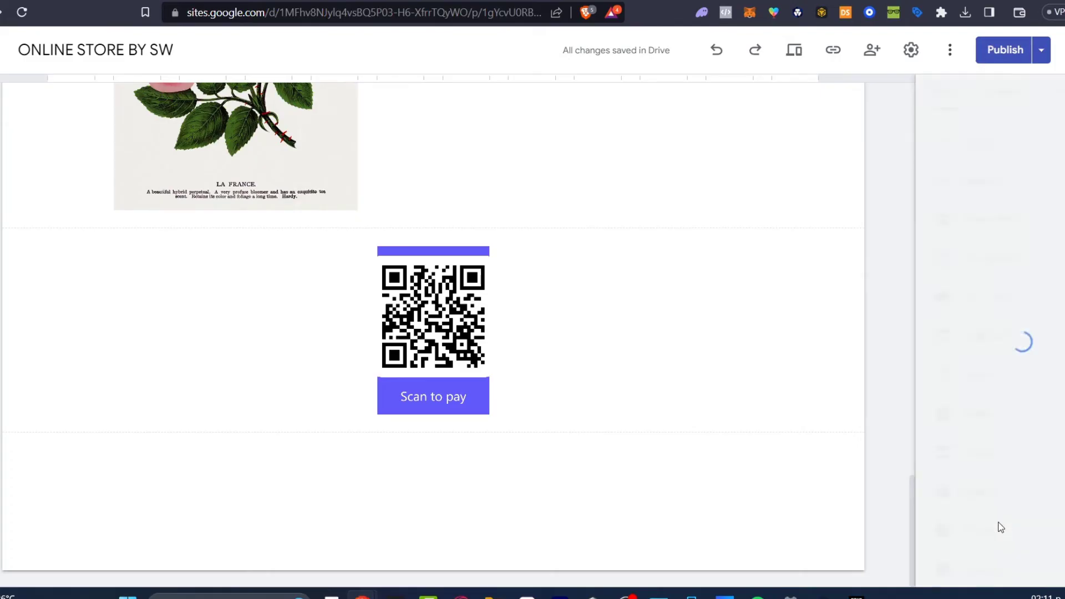
pyautogui.click(461, 369)
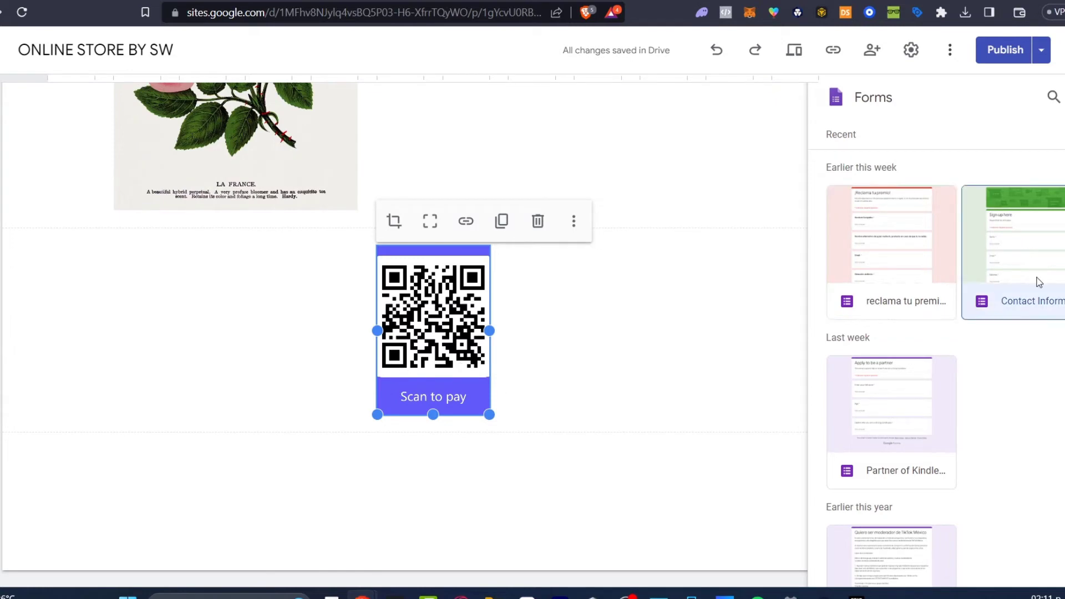
pyautogui.click(1047, 235)
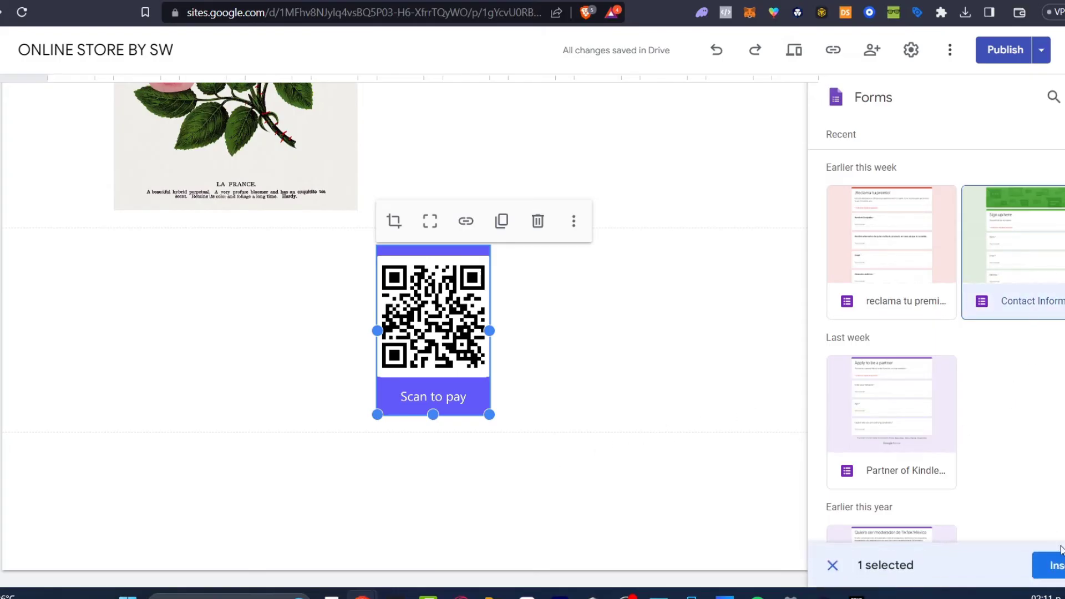
pyautogui.click(1051, 565)
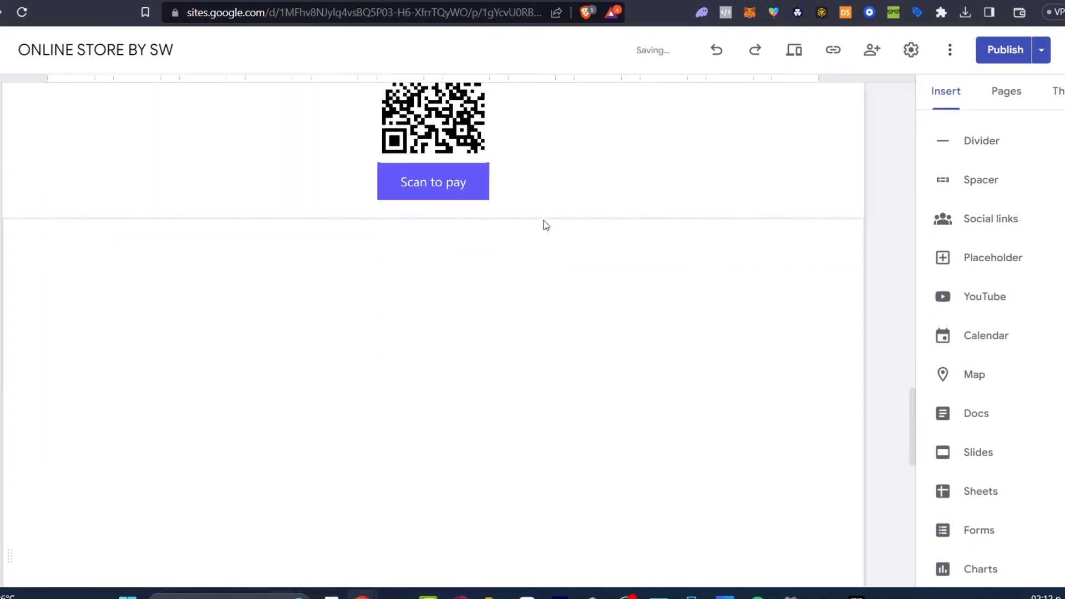
# - Scroll through the embedded 'Sign up here' form to review its questions, then return to the editor
pyautogui.click(230, 309)
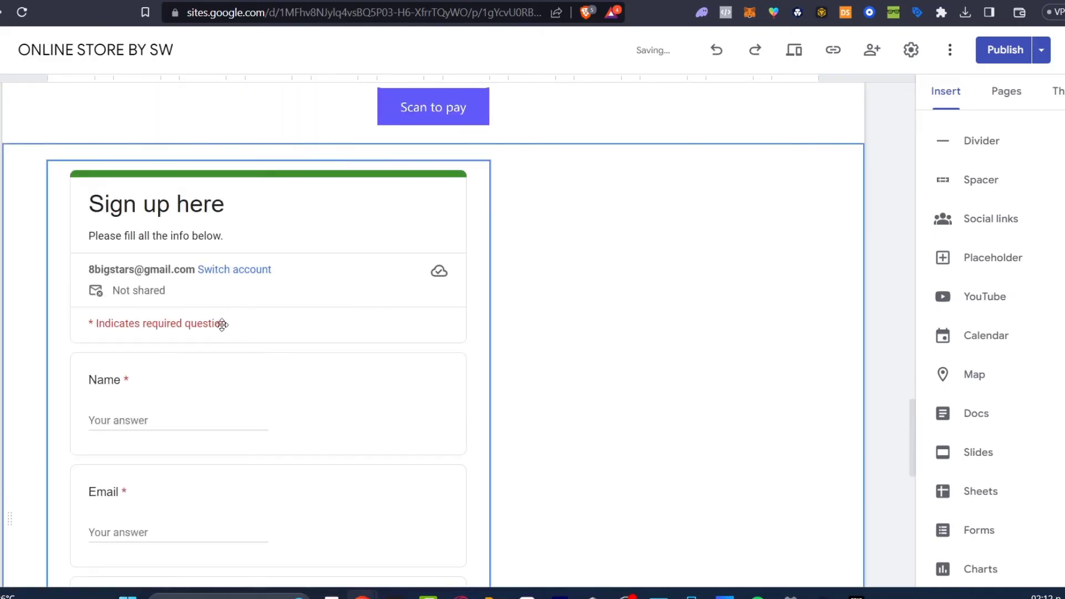
pyautogui.scroll(-4, 248, 415)
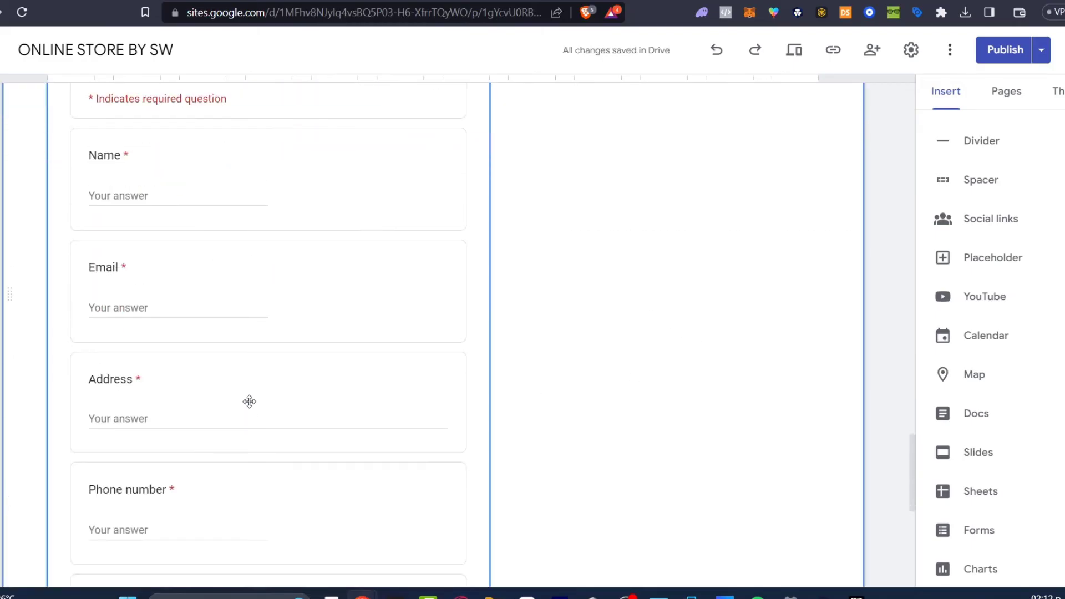
pyautogui.scroll(-4, 249, 416)
pyautogui.scroll(-4, 236, 383)
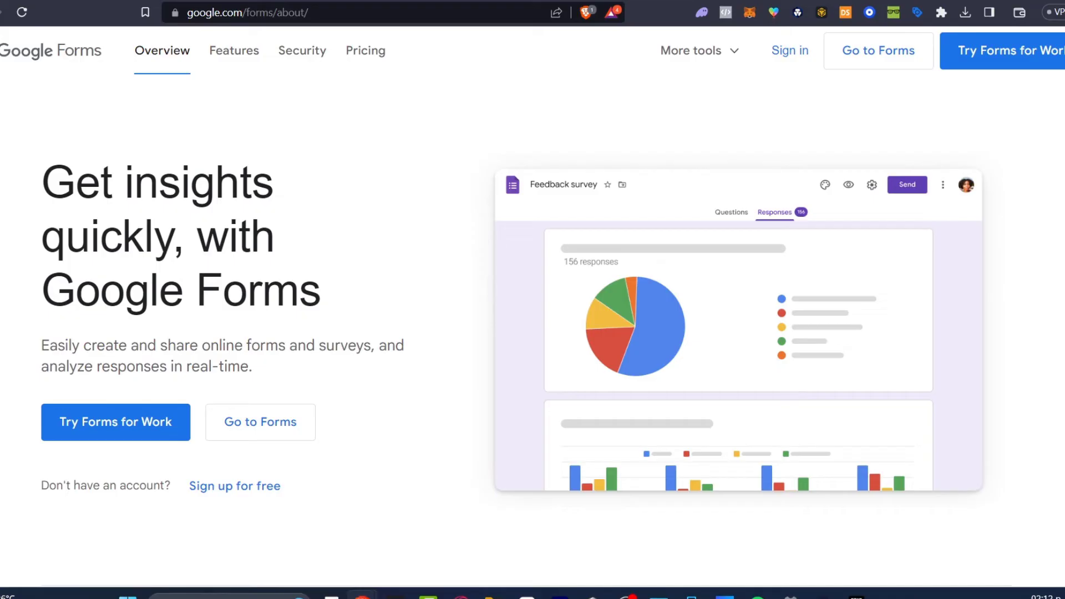
pyautogui.hotkey('ctrl', 'Tab')
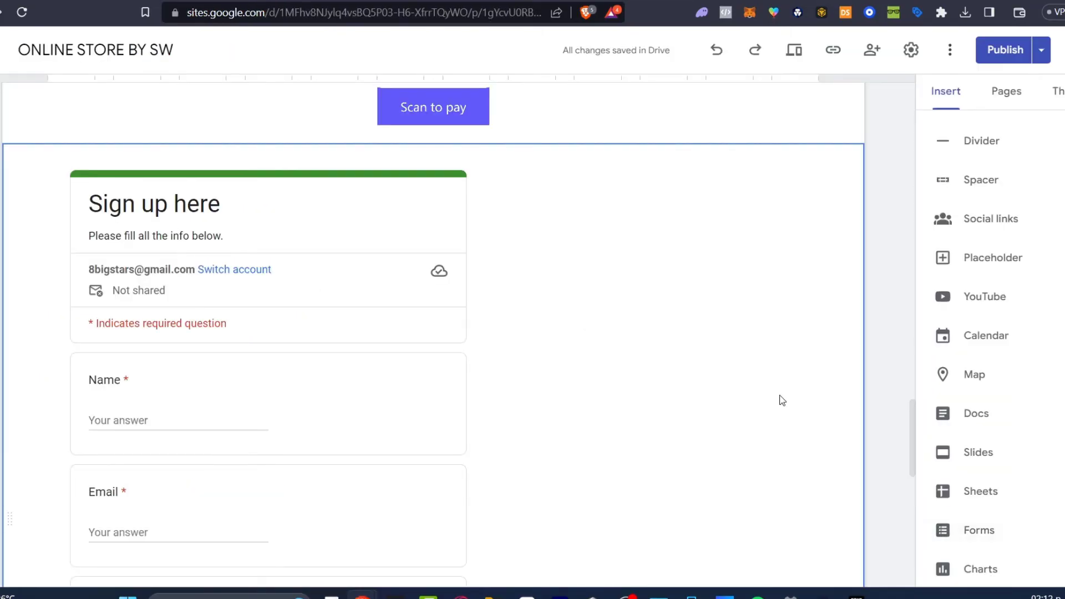
# - Browse the calendars available to embed, then close the list without inserting one
pyautogui.scroll(-10, 780, 400)
pyautogui.click(1000, 334)
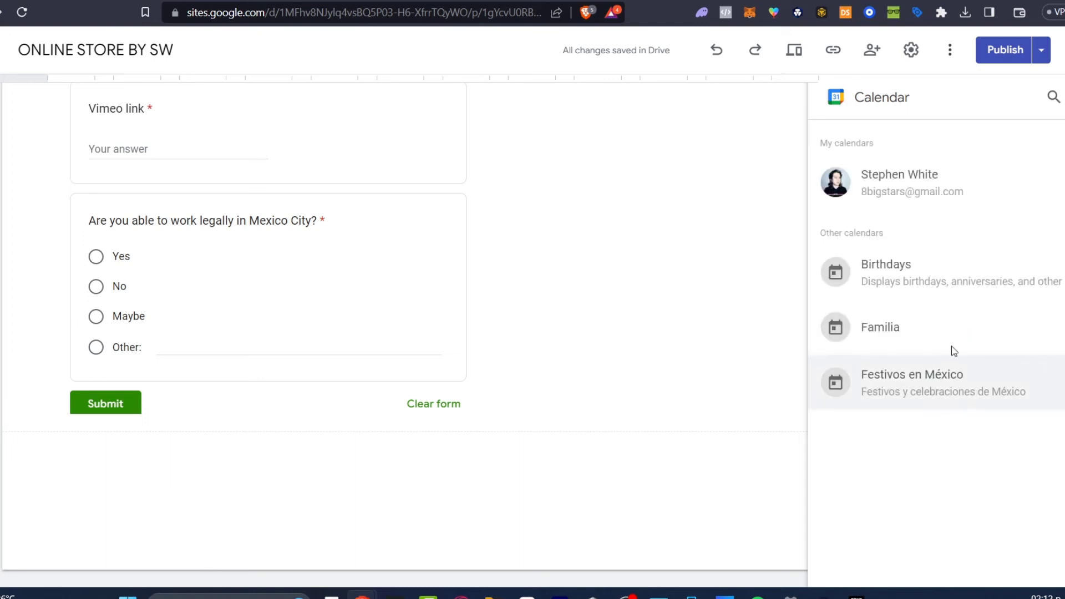
pyautogui.click(910, 183)
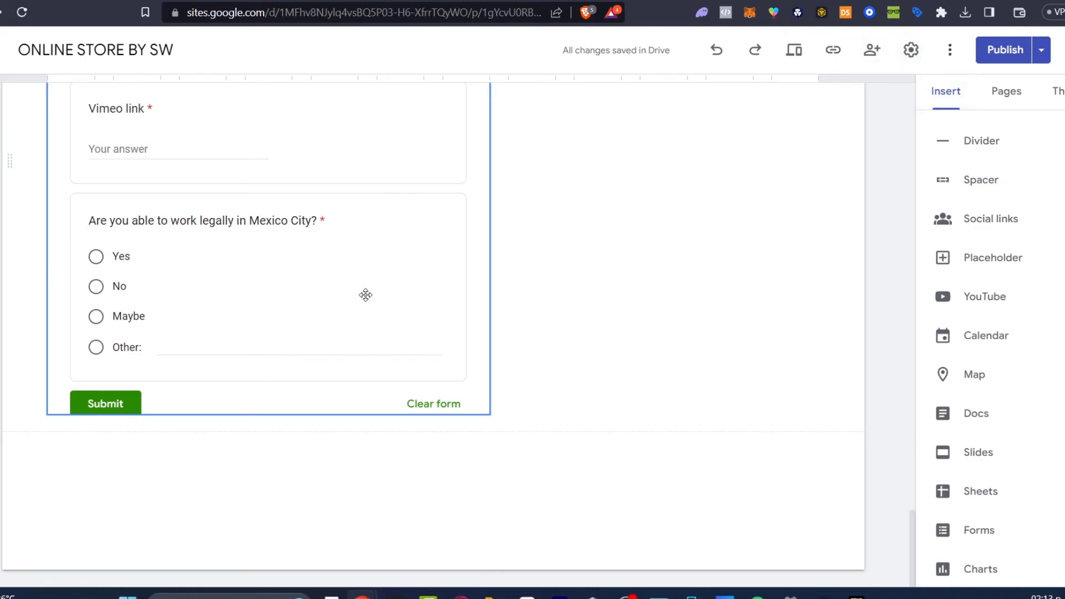
pyautogui.click(911, 50)
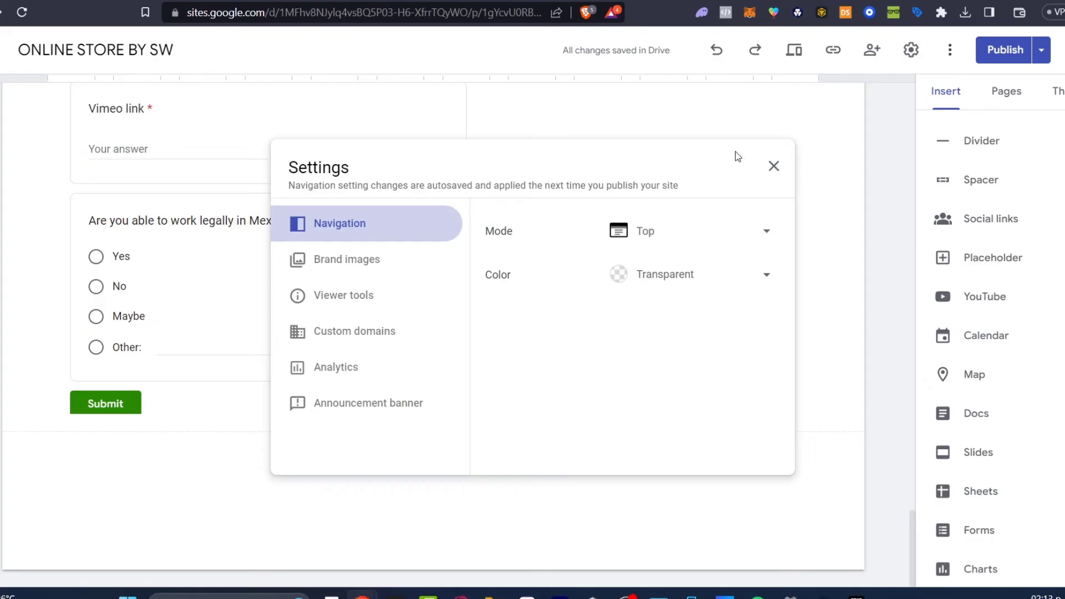
pyautogui.click(341, 367)
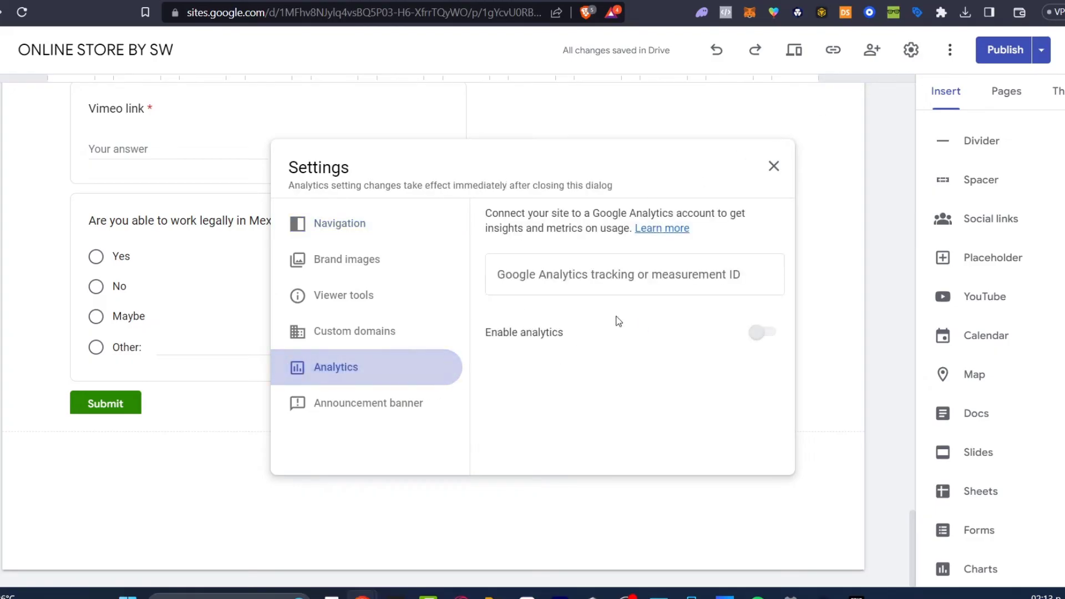
pyautogui.click(655, 290)
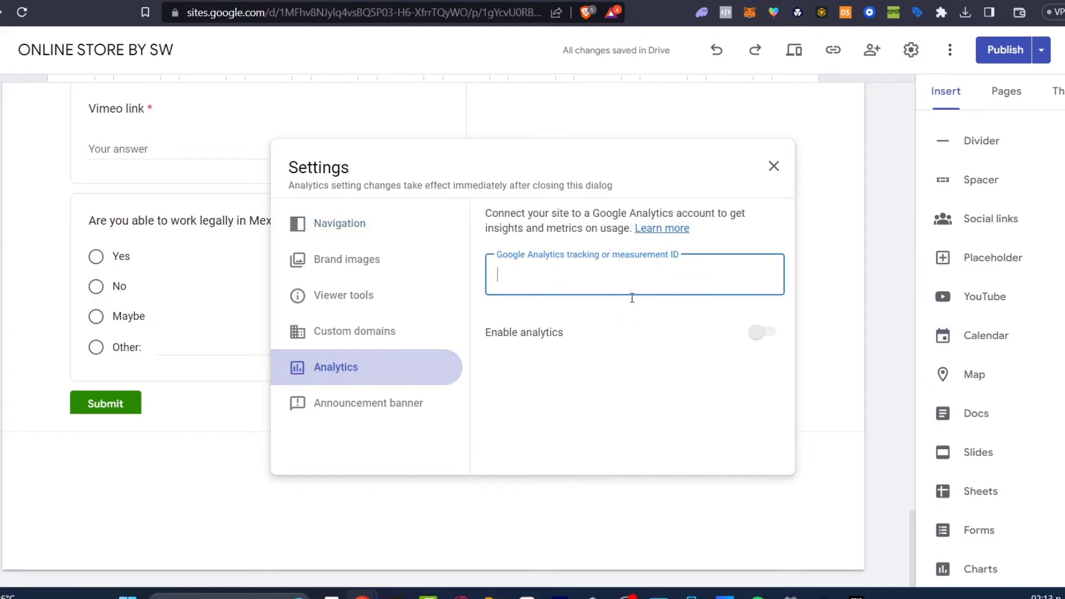
pyautogui.click(760, 340)
pyautogui.click(388, 403)
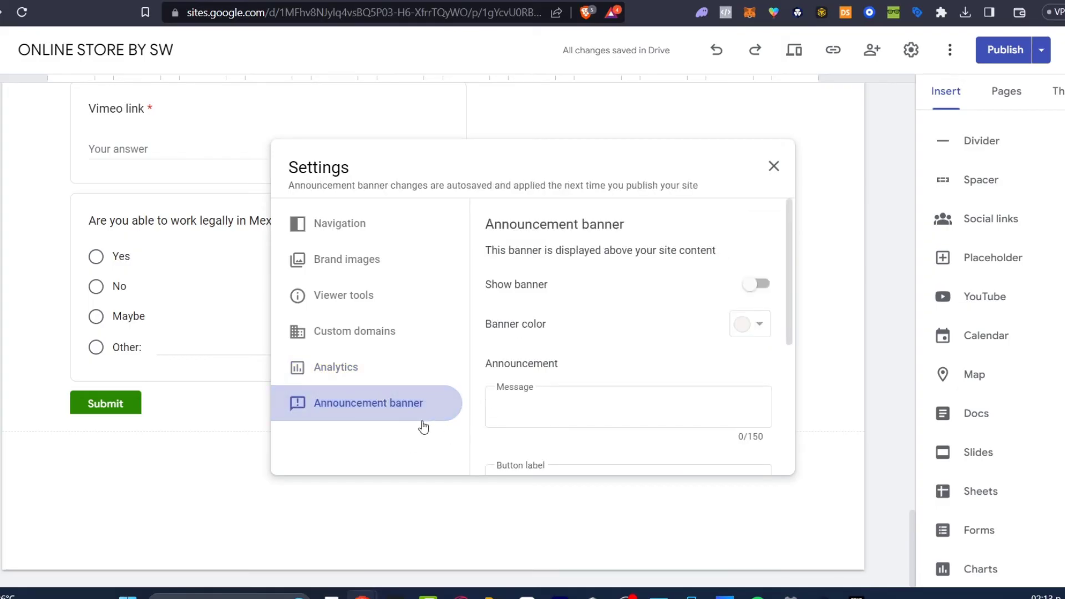
pyautogui.scroll(-4, 663, 372)
pyautogui.click(775, 167)
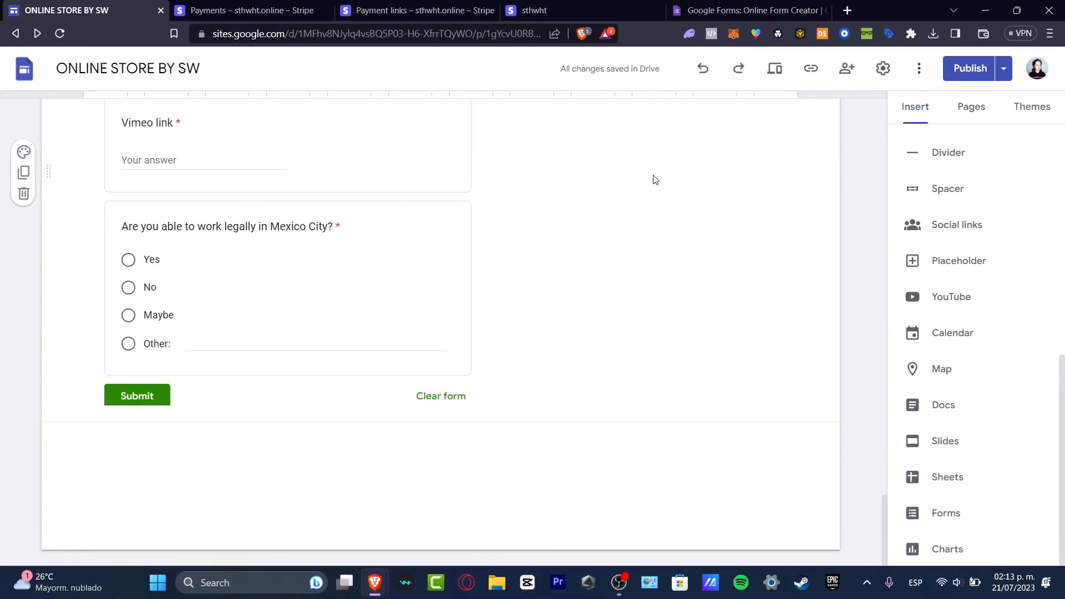
# - Start custom-domain setup with a third-party domain, cancel it, check Viewer tools, and close Settings
pyautogui.click(882, 67)
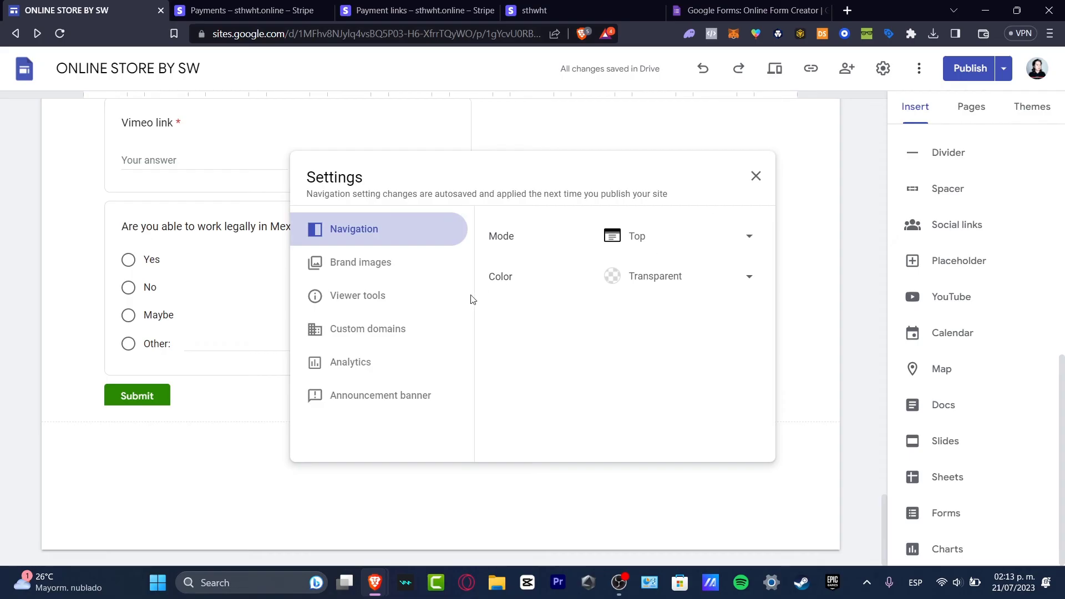
pyautogui.click(381, 331)
pyautogui.click(703, 265)
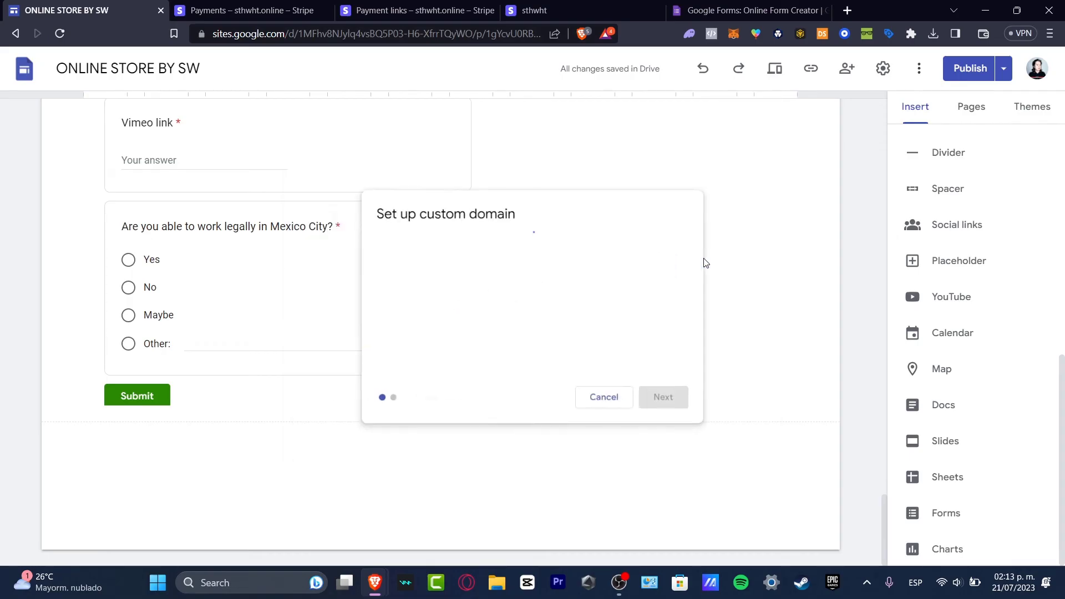
pyautogui.click(499, 288)
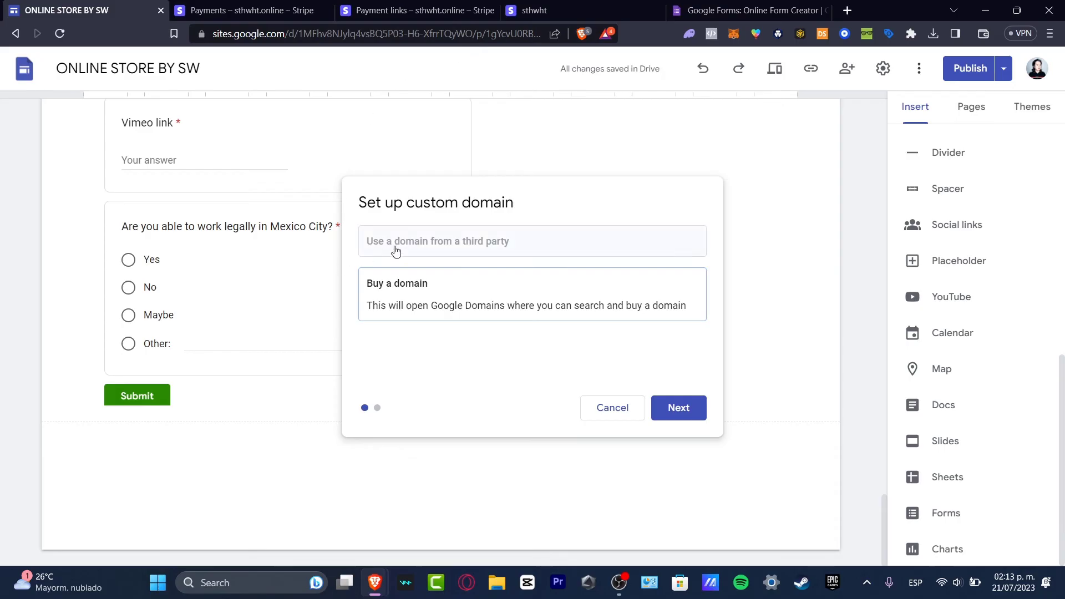
pyautogui.click(483, 247)
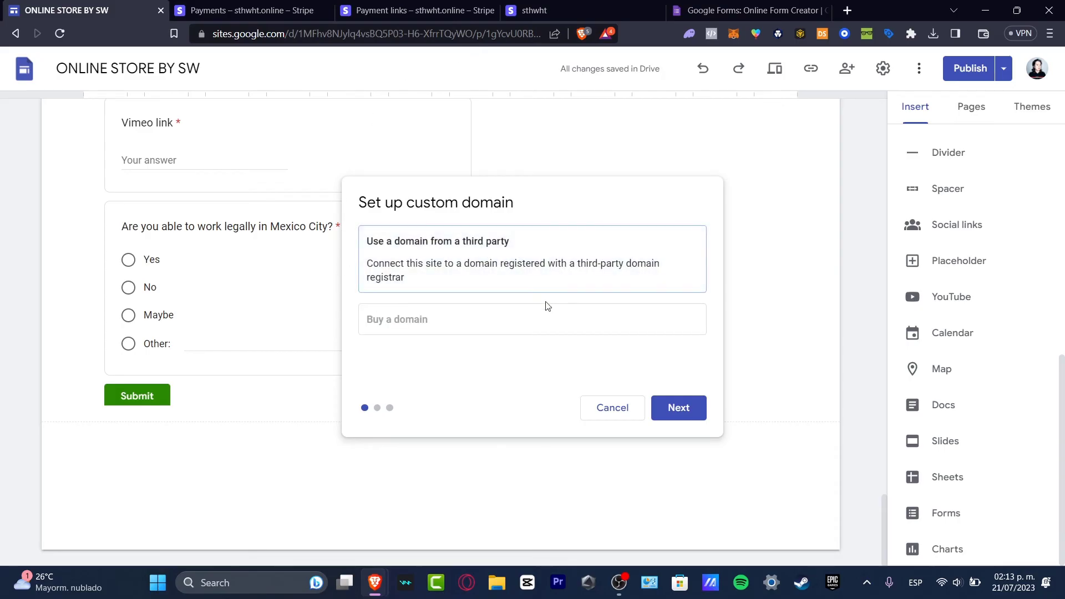
pyautogui.click(670, 407)
pyautogui.click(511, 287)
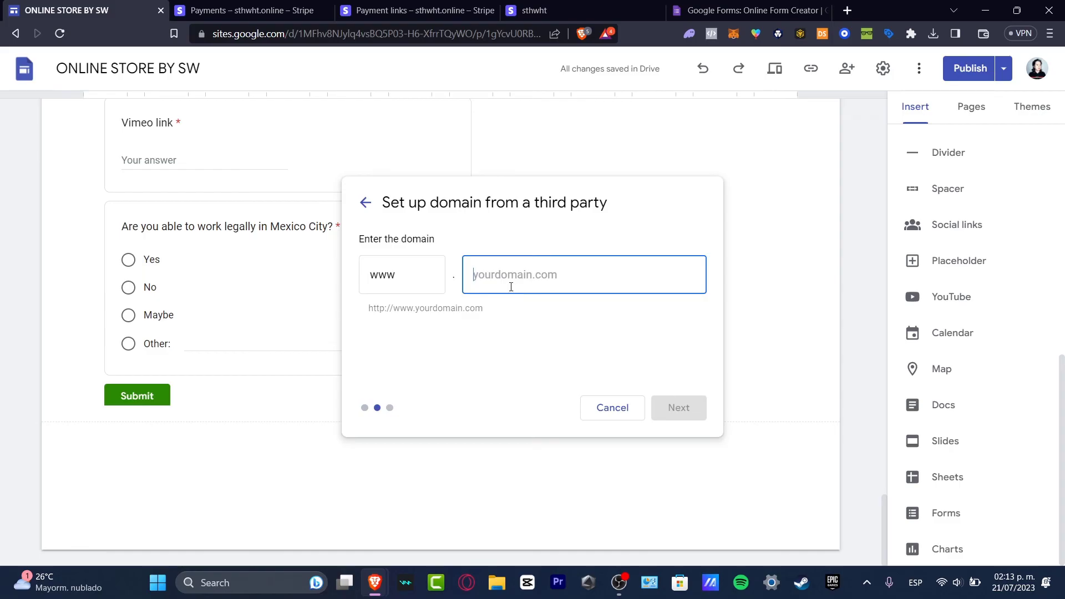
pyautogui.click(599, 420)
pyautogui.click(381, 300)
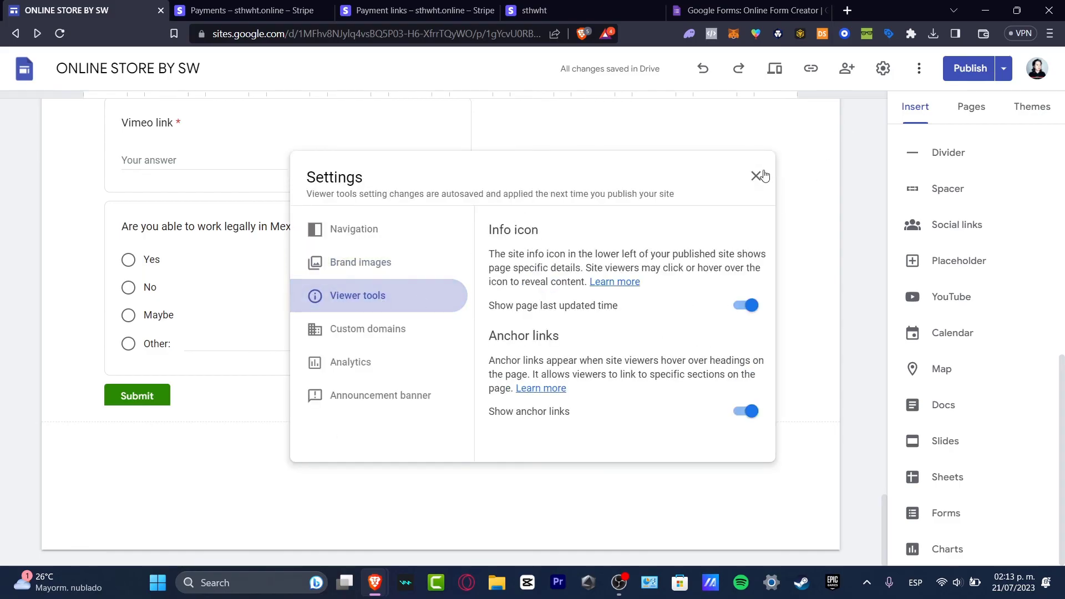
pyautogui.click(762, 176)
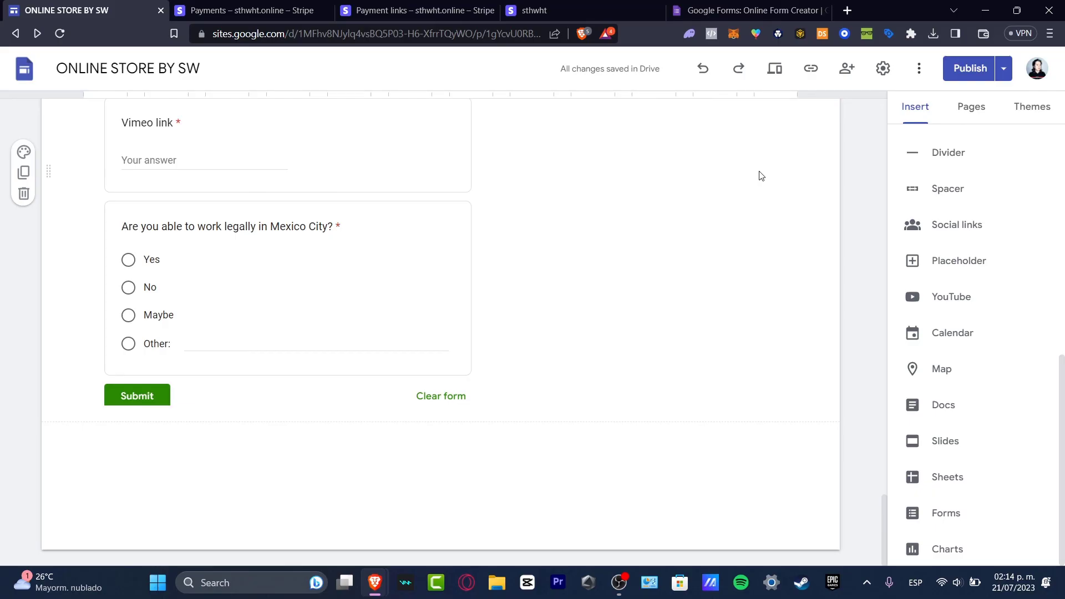
# - Return from the ONLINE STORE BY SW editor to the Google Sites home page
pyautogui.click(17, 62)
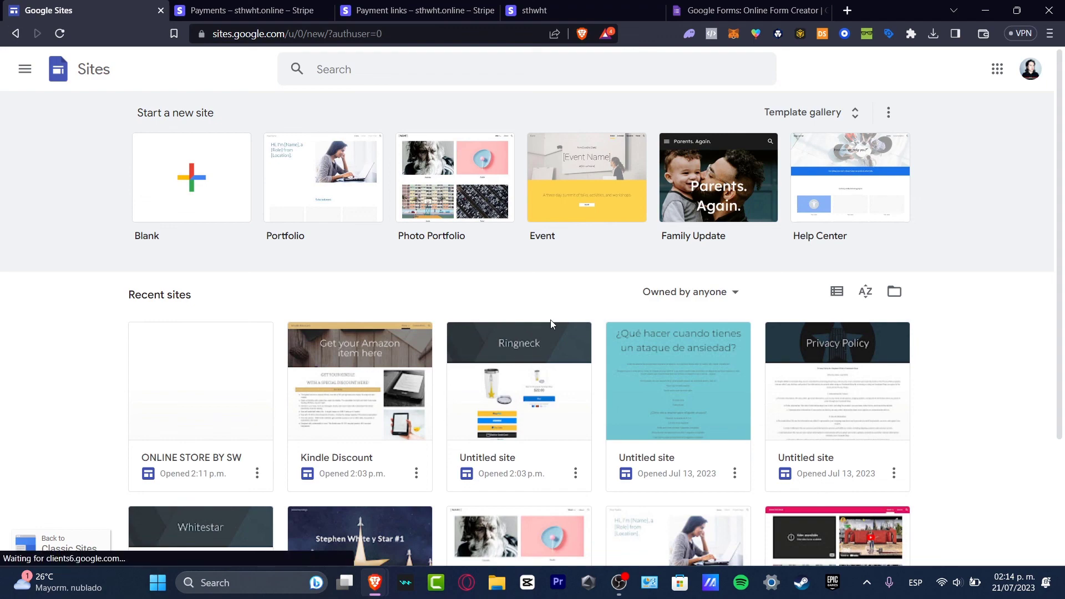
# - Scroll the Recent sites list to find the teal Untitled site about anxiety attacks
pyautogui.scroll(-3, 792, 398)
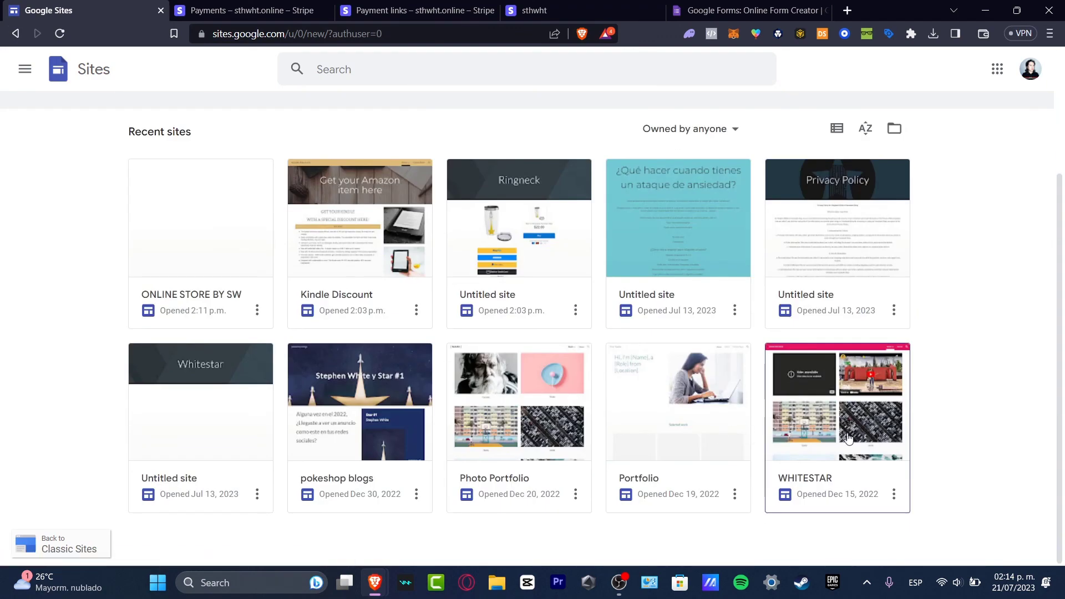
pyautogui.scroll(3, 925, 450)
pyautogui.scroll(-3, 922, 463)
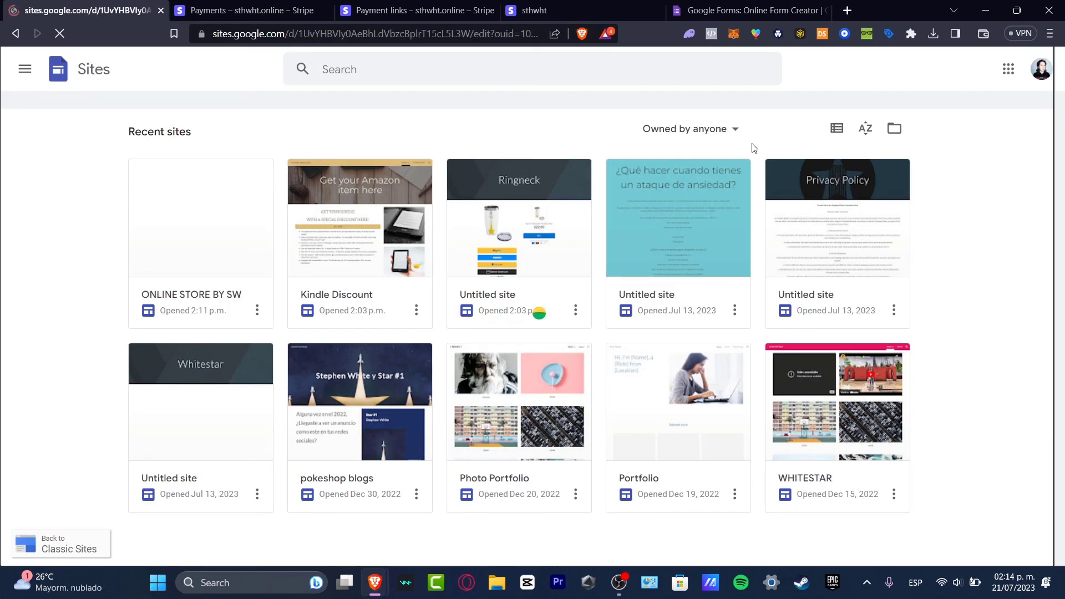
pyautogui.scroll(-10, 761, 228)
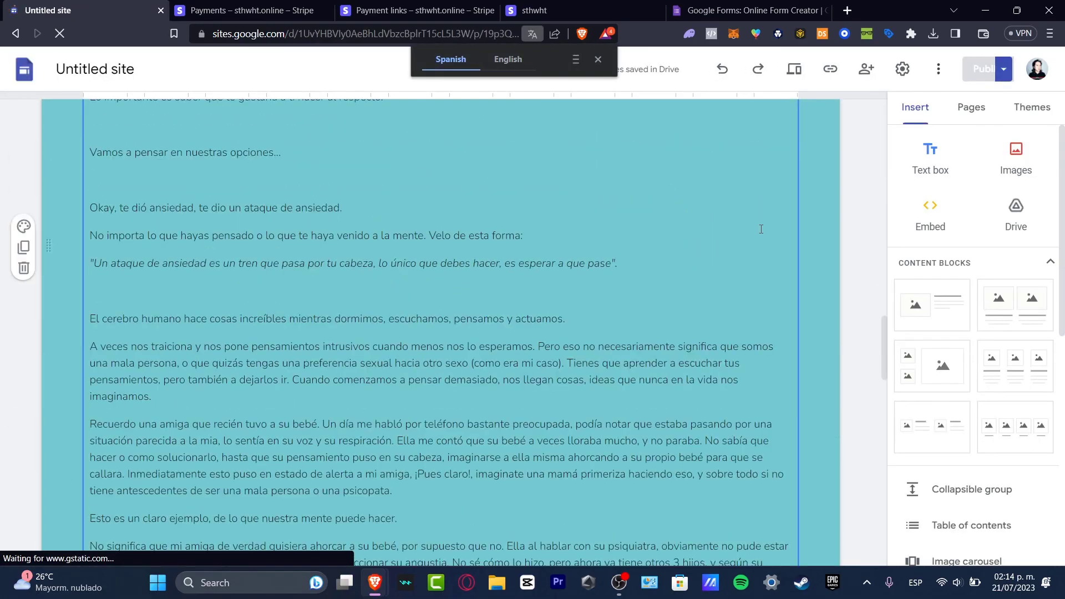